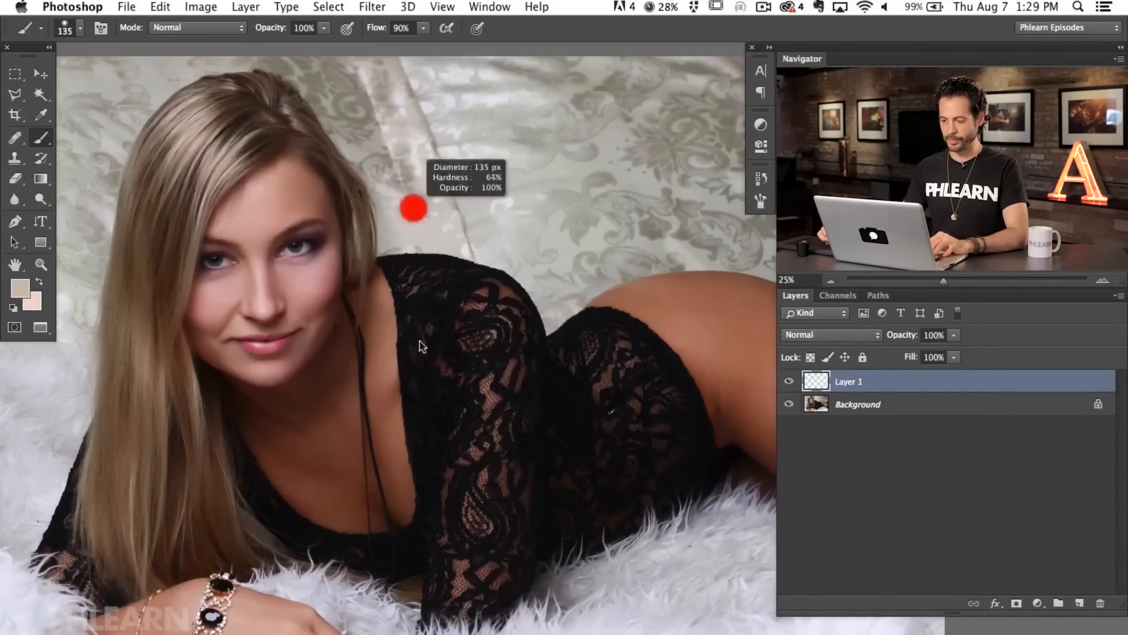
# Sample a light grey from the fabric backdrop as the foreground colour and adjust the brush diameter to 135 px.
pyautogui.keyDown('alt'); pyautogui.click(436, 239); pyautogui.keyUp('alt')
pyautogui.moveTo(436, 239); pyautogui.dragTo(425, 232)
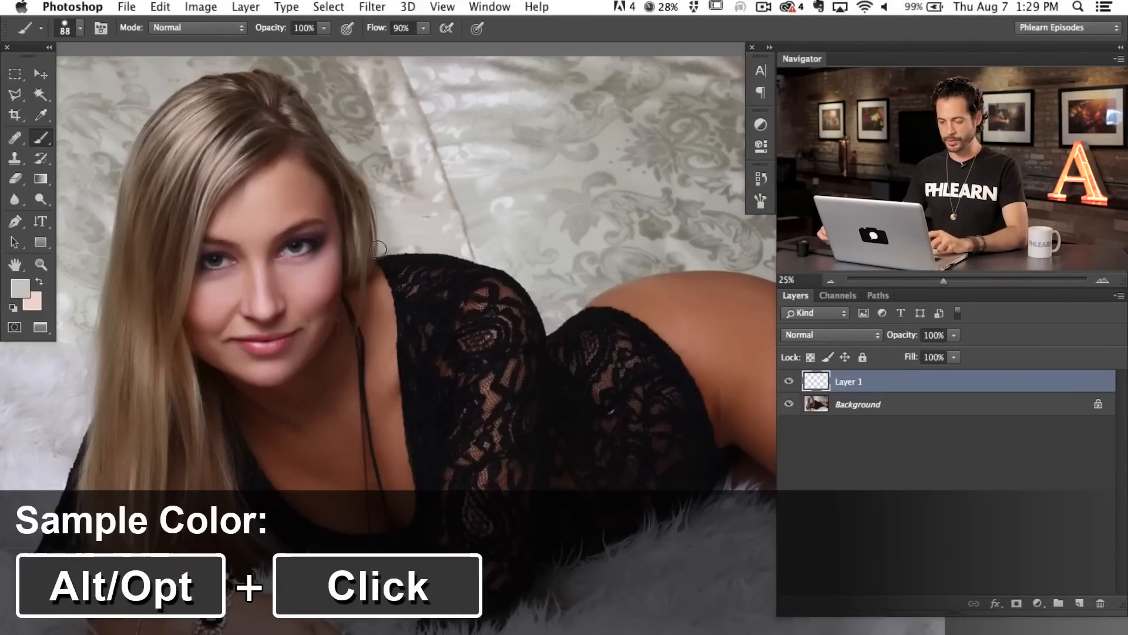
pyautogui.moveTo(453, 250); pyautogui.dragTo(460, 247)
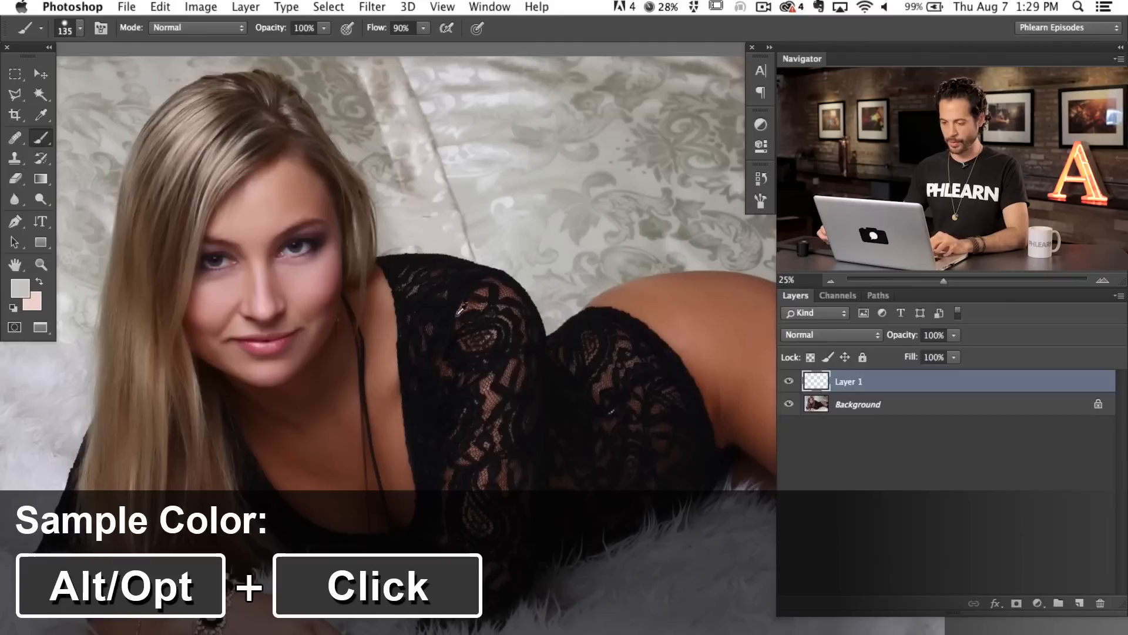
# Sample four body skin tones from shadow to highlight and paint them as stacked swatches on the backdrop in Layer 1.
pyautogui.keyDown('alt'); pyautogui.click(731, 431); pyautogui.keyUp('alt')
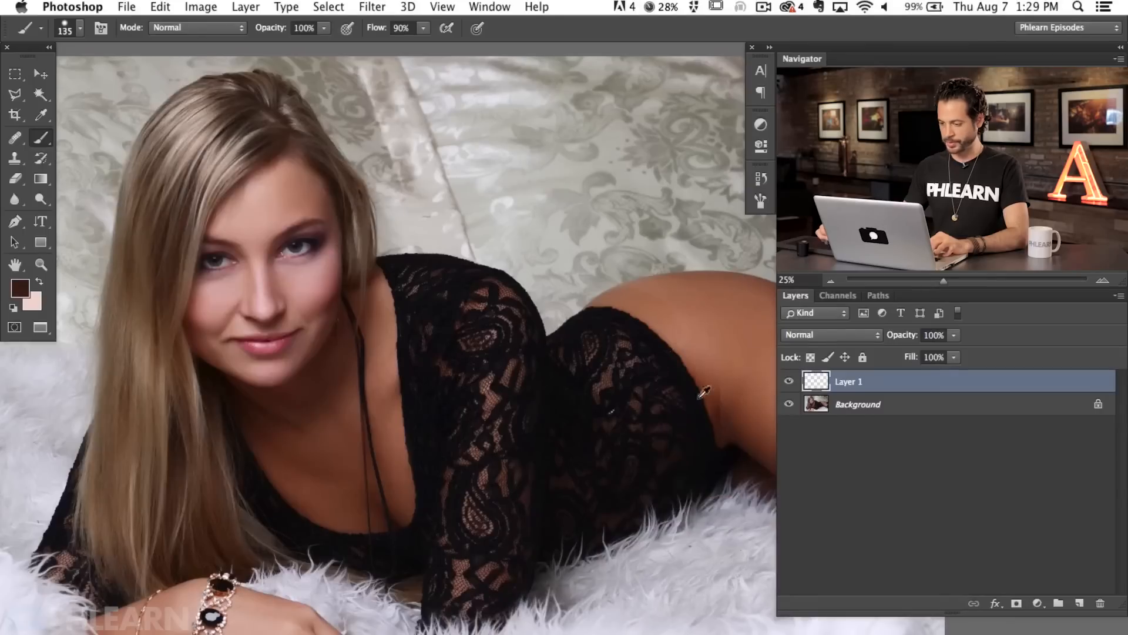
pyautogui.moveTo(599, 227)
pyautogui.mouseDown()
pyautogui.moveTo(584, 223)
pyautogui.moveTo(609, 224)
pyautogui.moveTo(614, 202)
pyautogui.moveTo(573, 203)
pyautogui.moveTo(614, 182)
pyautogui.moveTo(570, 183)
pyautogui.moveTo(611, 164)
pyautogui.moveTo(591, 161)
pyautogui.mouseUp()
pyautogui.keyDown('alt'); pyautogui.click(742, 408); pyautogui.keyUp('alt')
pyautogui.keyDown('alt'); pyautogui.click(737, 339); pyautogui.keyUp('alt')
pyautogui.keyDown('alt'); pyautogui.click(397, 370); pyautogui.keyUp('alt')
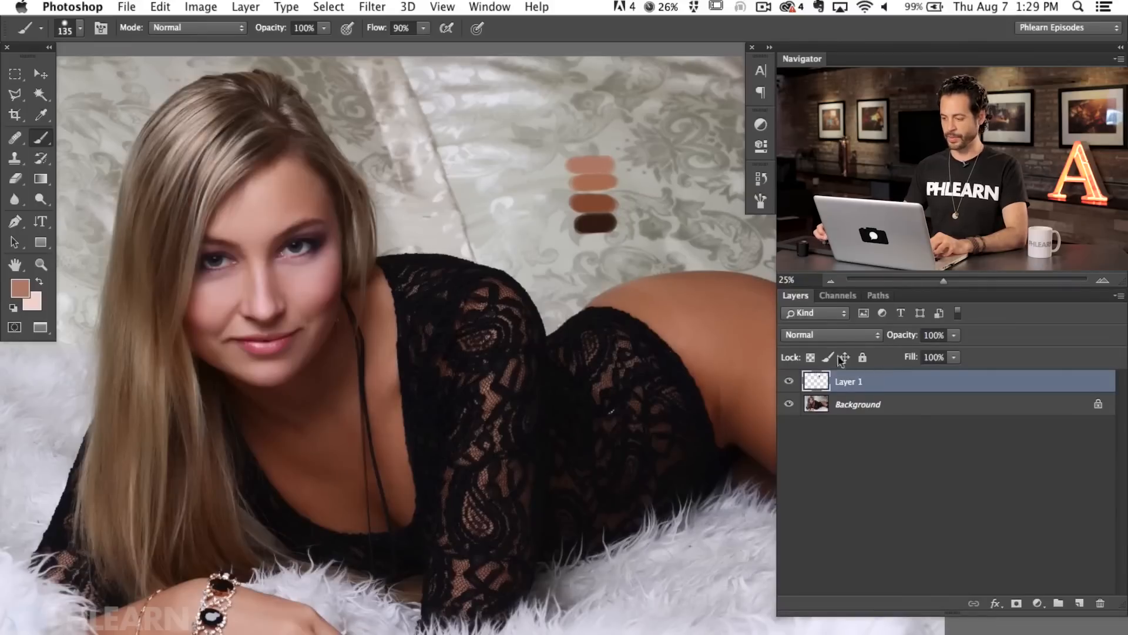
# Toggle Layer 1's visibility off and on to compare the photo with and without the swatches.
pyautogui.click(789, 381)
pyautogui.click(789, 381)
pyautogui.click(789, 381)
pyautogui.click(789, 380)
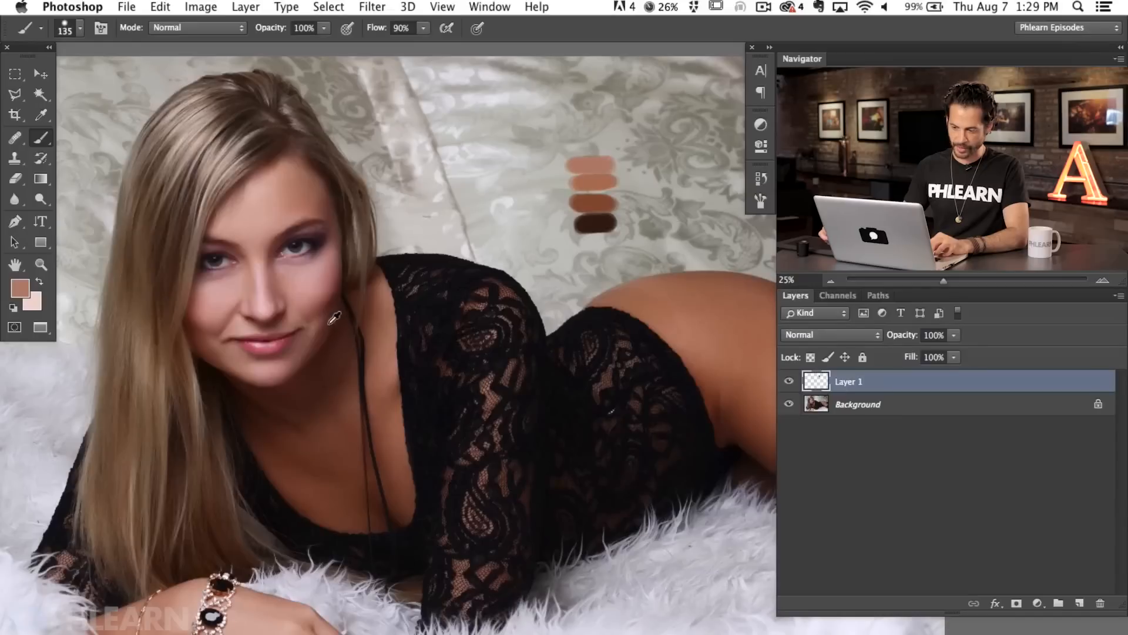
# Sample five facial skin tones from dark to light and paint them as a second swatch column beside the body tones.
pyautogui.keyDown('alt'); pyautogui.click(213, 347); pyautogui.keyUp('alt')
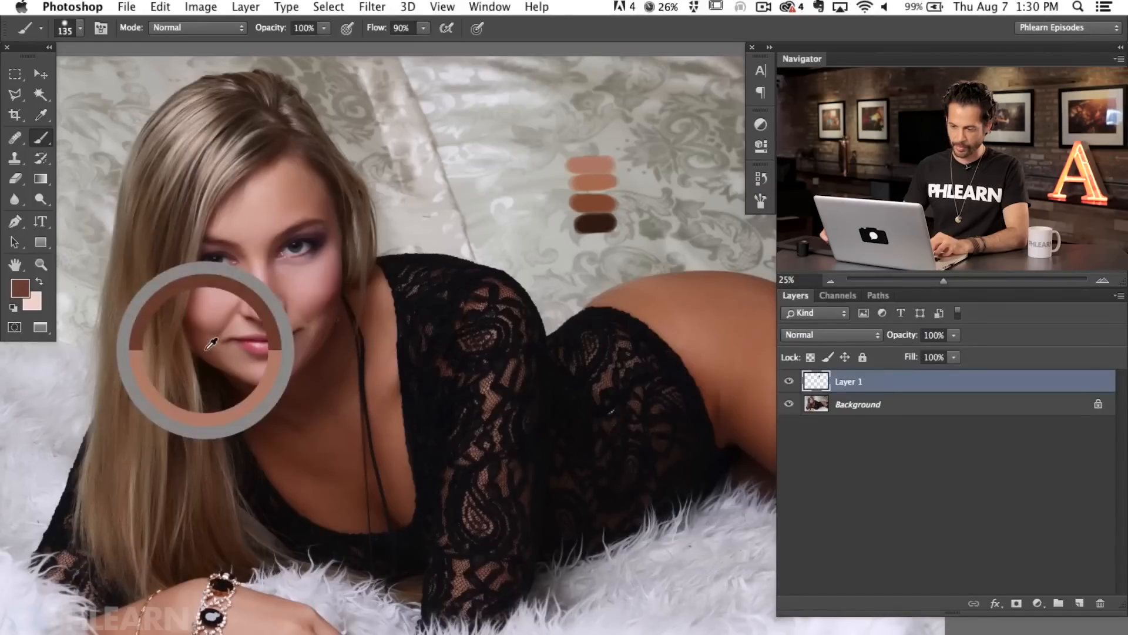
pyautogui.moveTo(531, 234); pyautogui.dragTo(533, 227)
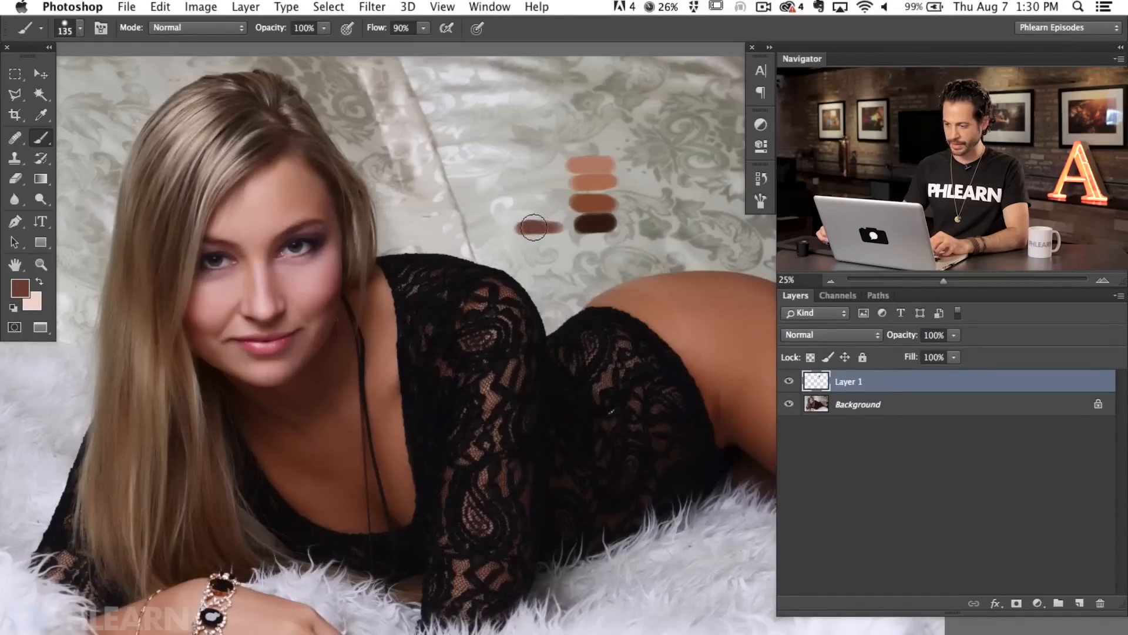
pyautogui.keyDown('alt'); pyautogui.click(325, 321); pyautogui.keyUp('alt')
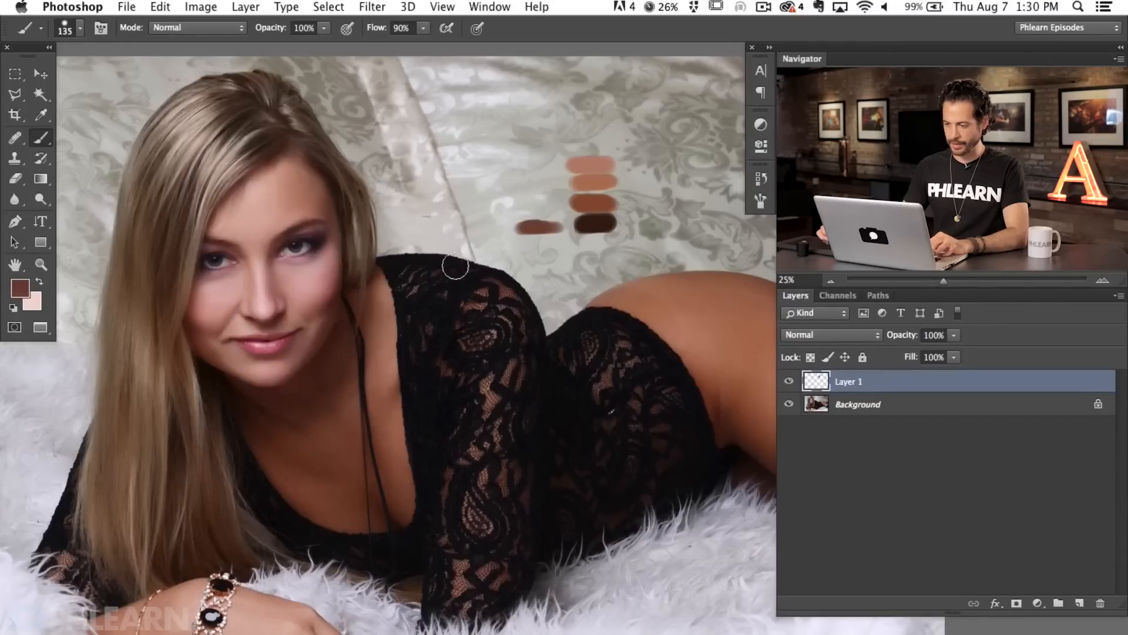
pyautogui.moveTo(534, 205)
pyautogui.mouseDown()
pyautogui.moveTo(512, 190)
pyautogui.moveTo(523, 187)
pyautogui.moveTo(516, 167)
pyautogui.moveTo(527, 168)
pyautogui.moveTo(526, 150)
pyautogui.mouseUp()
pyautogui.keyDown('alt'); pyautogui.click(337, 284); pyautogui.keyUp('alt')
pyautogui.keyDown('alt'); pyautogui.click(314, 280); pyautogui.keyUp('alt')
pyautogui.keyDown('alt'); pyautogui.click(272, 206); pyautogui.keyUp('alt')
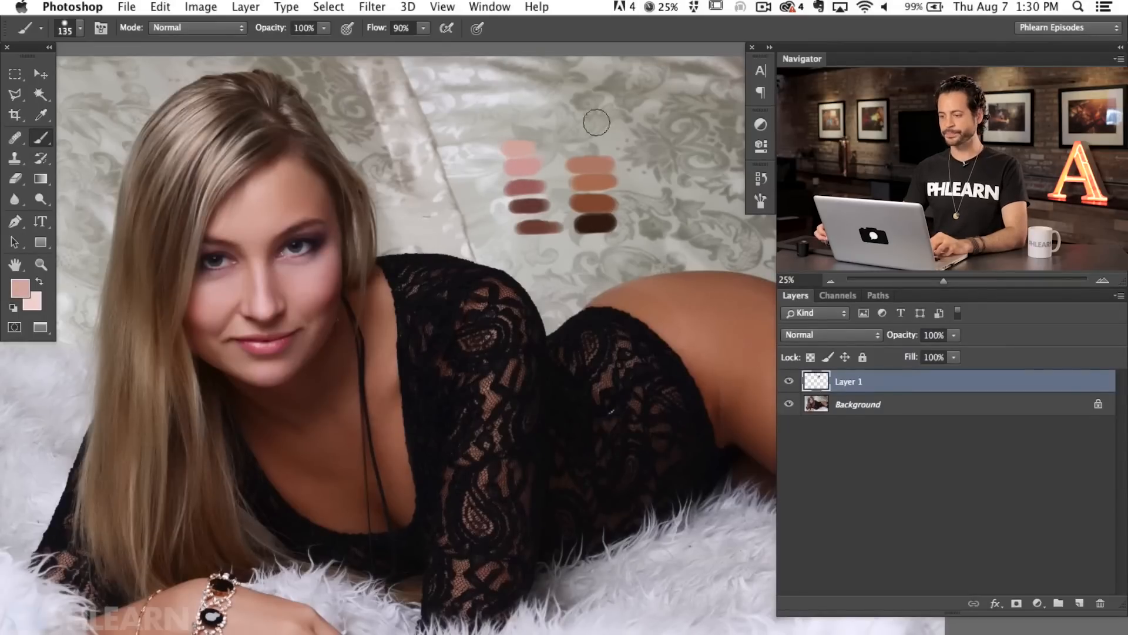
# Add a new layer above Layer 1 for annotations, with bright red #ff0036 as the foreground colour and a 23 px brush.
pyautogui.press('super+plus')
pyautogui.press('super+plus')
pyautogui.press('super+plus')
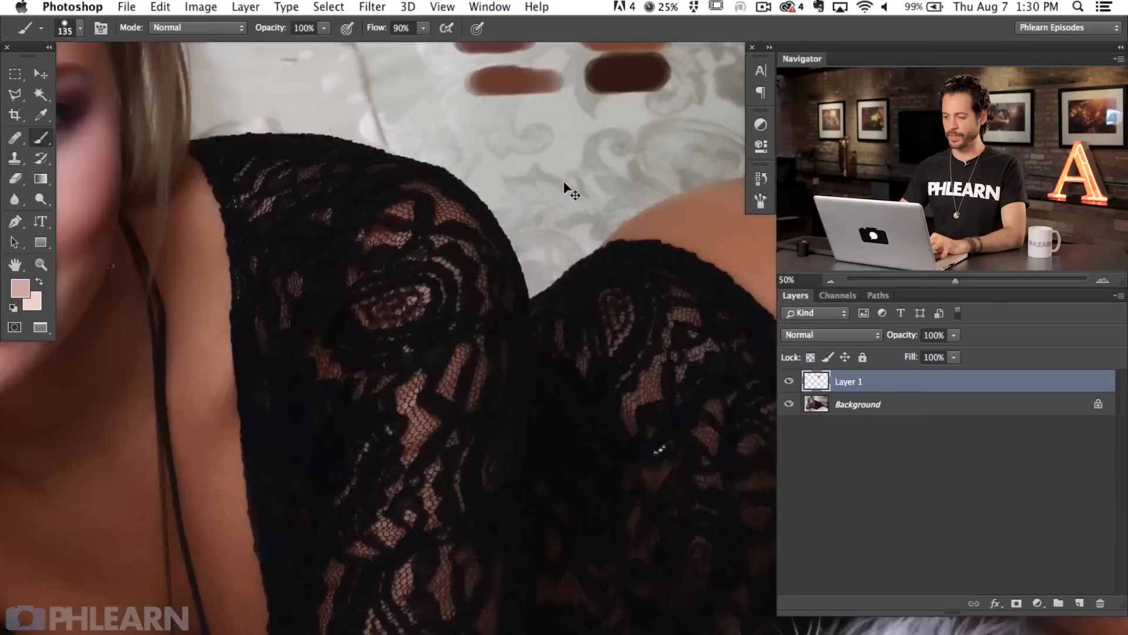
pyautogui.press('space')
pyautogui.moveTo(568, 137)
pyautogui.mouseDown()
pyautogui.moveTo(481, 594)
pyautogui.moveTo(480, 578)
pyautogui.mouseUp()
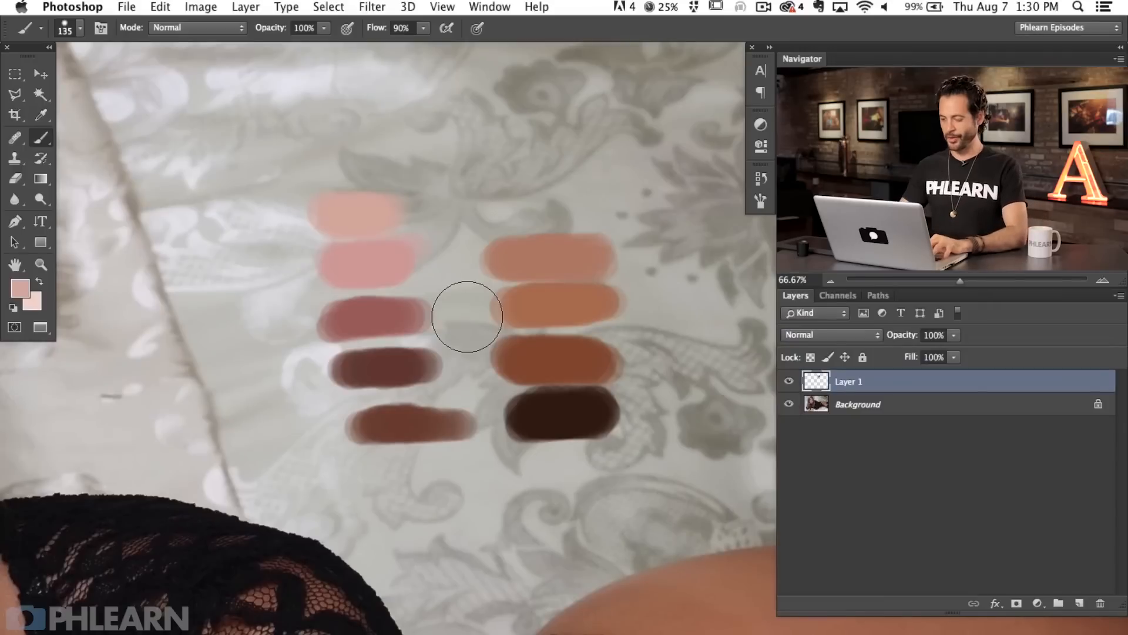
pyautogui.press('super+alt+shift+n')
pyautogui.click(20, 288)
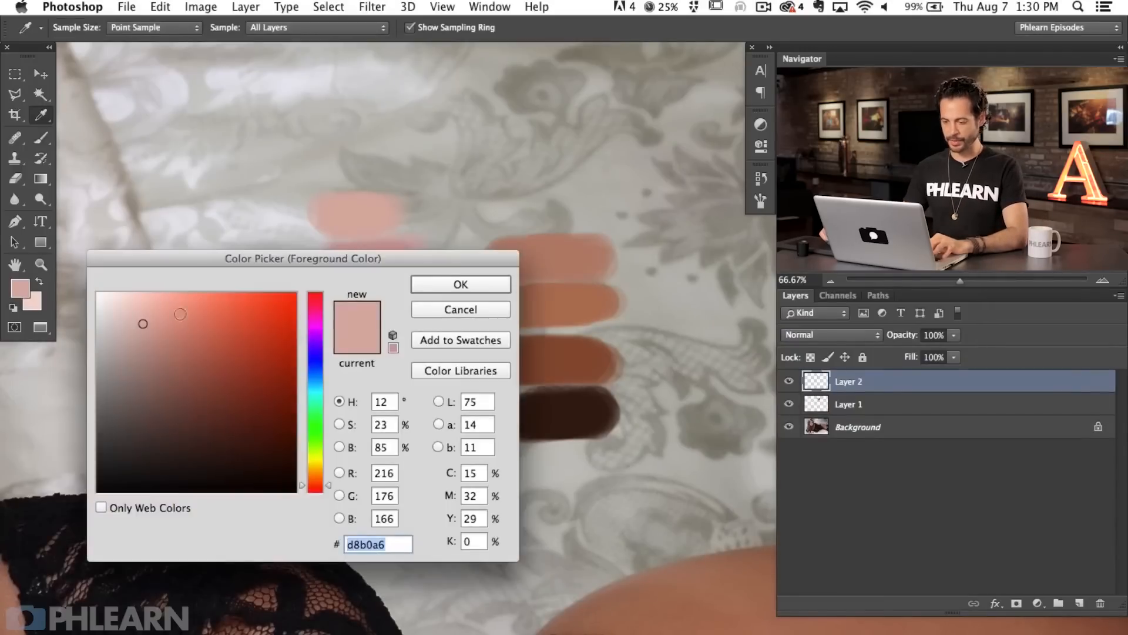
pyautogui.click(316, 300)
pyautogui.click(296, 293)
pyautogui.click(461, 285)
pyautogui.press('b')
pyautogui.moveTo(437, 332); pyautogui.dragTo(407, 330)
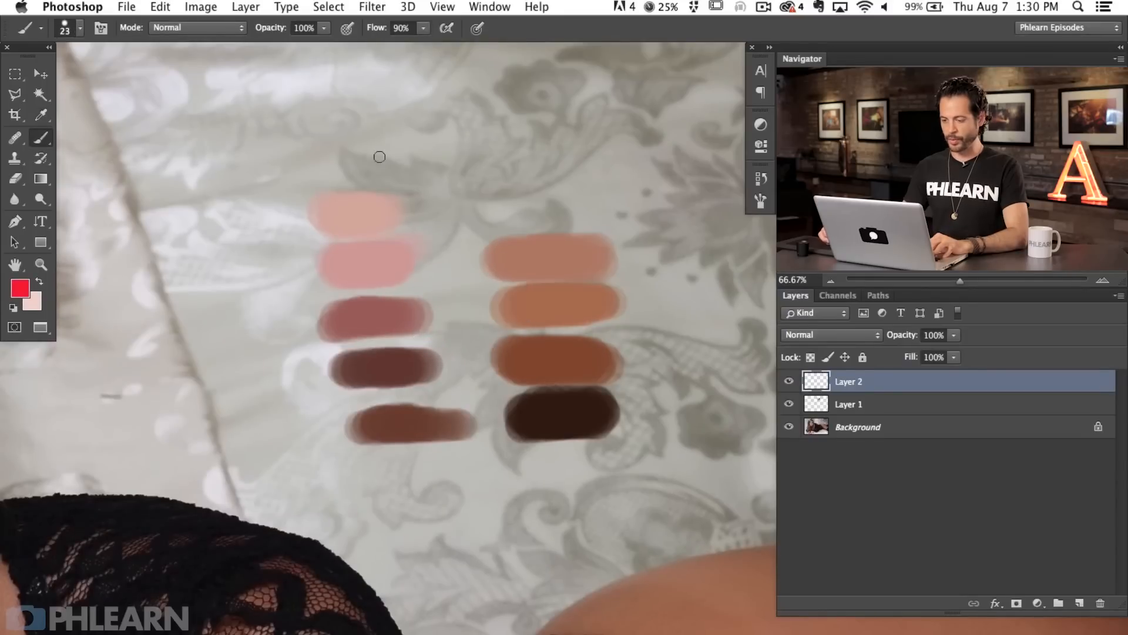
# Circle the face swatch column, its second swatch and a body swatch in red one after another, undoing each mark.
pyautogui.moveTo(377, 156); pyautogui.dragTo(388, 188)
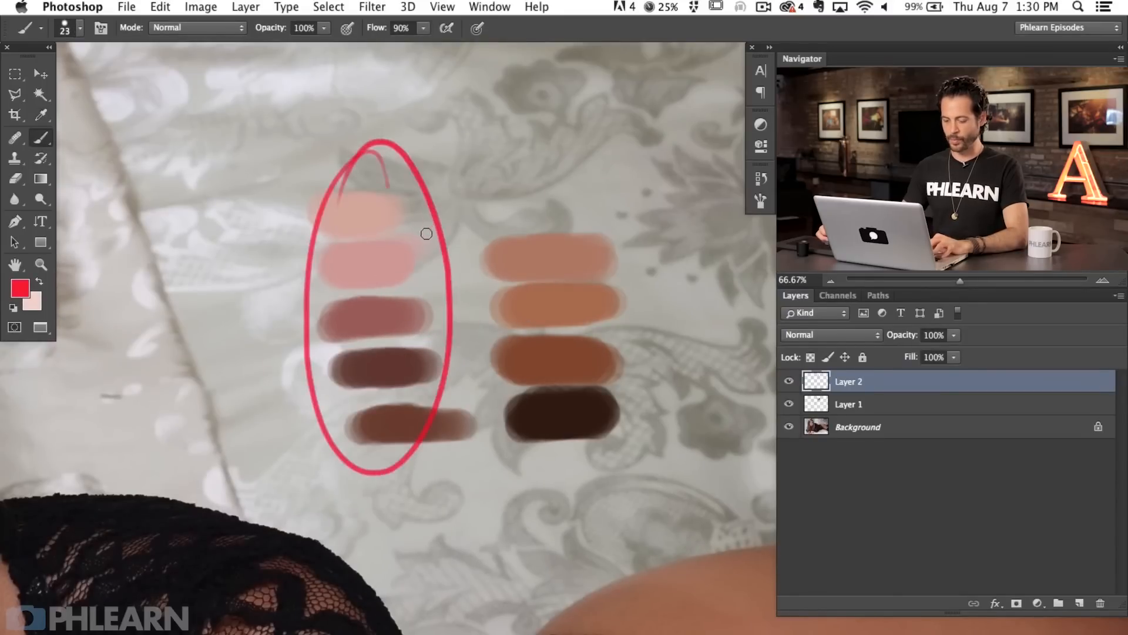
pyautogui.press('super+z')
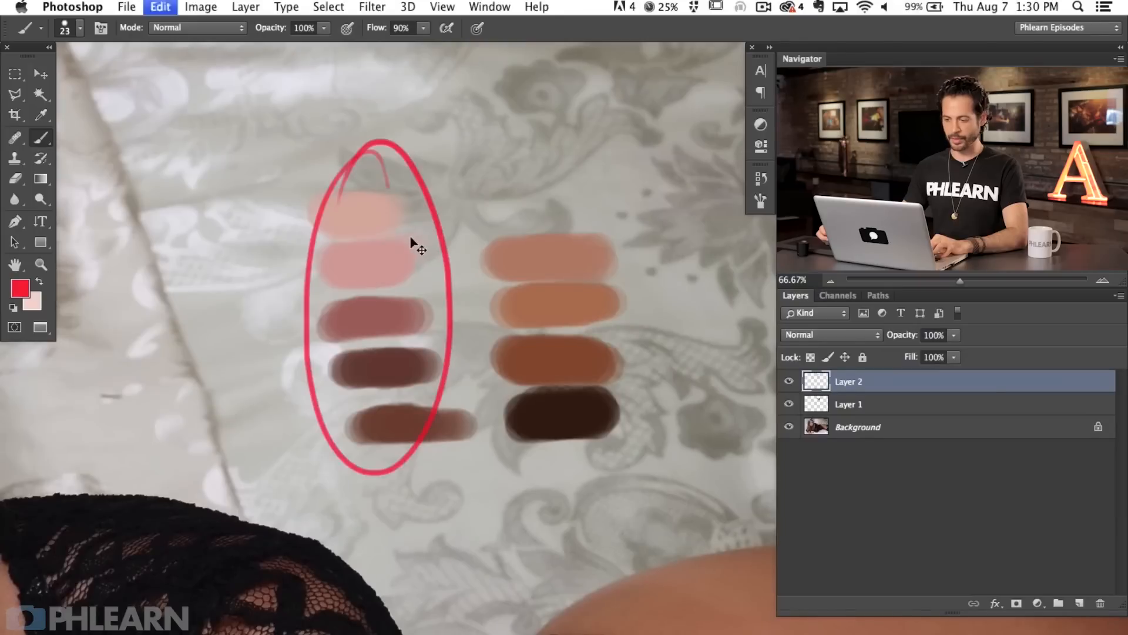
pyautogui.moveTo(351, 239)
pyautogui.mouseDown()
pyautogui.moveTo(406, 288)
pyautogui.moveTo(320, 332)
pyautogui.moveTo(406, 305)
pyautogui.mouseUp()
pyautogui.press('super+z')
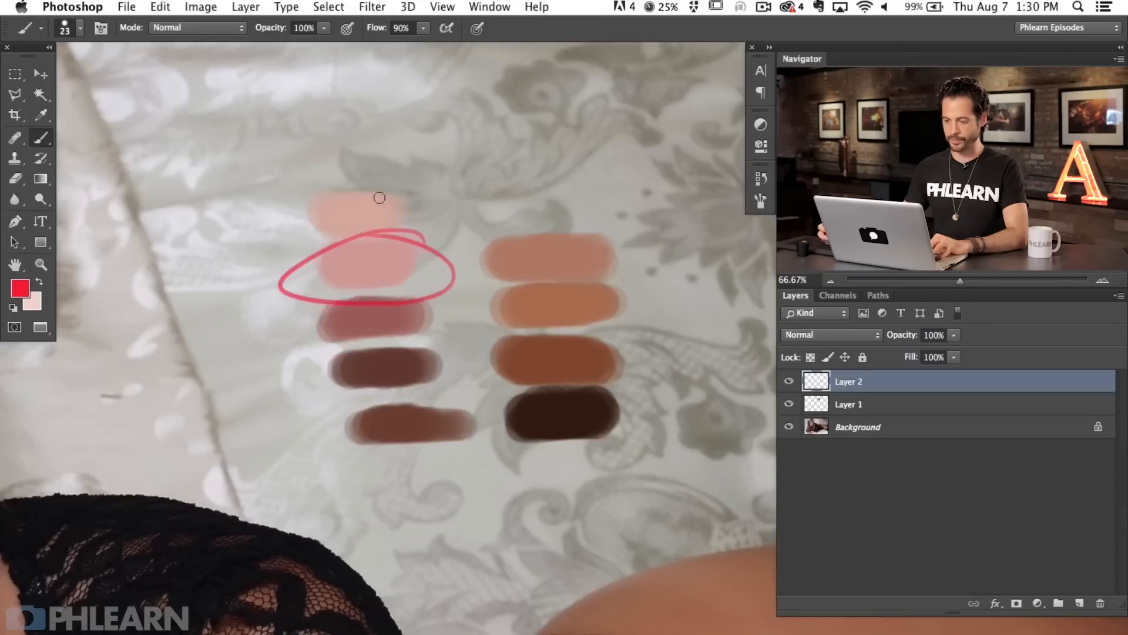
pyautogui.press('super+alt+z')
pyautogui.moveTo(571, 241); pyautogui.dragTo(587, 270)
pyautogui.press('super+z')
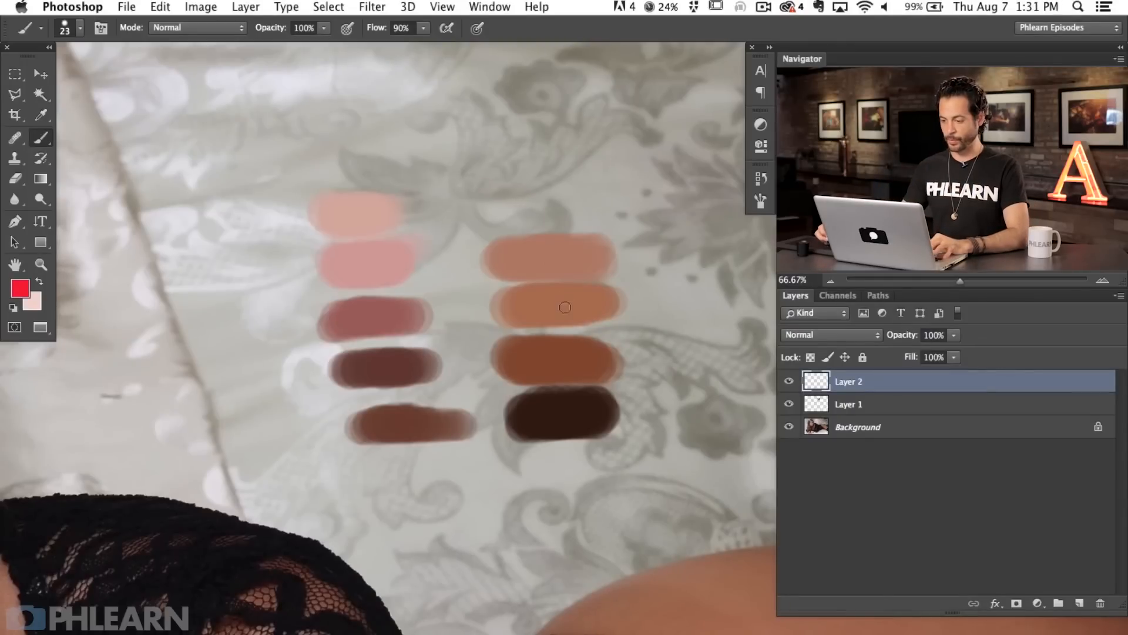
# Handwrite "Red" and "blue" beside the face swatches and "yellow" beside the body swatches.
pyautogui.moveTo(628, 177)
pyautogui.mouseDown()
pyautogui.moveTo(645, 205)
pyautogui.moveTo(655, 186)
pyautogui.moveTo(699, 172)
pyautogui.mouseUp()
pyautogui.moveTo(270, 140)
pyautogui.mouseDown()
pyautogui.moveTo(277, 163)
pyautogui.moveTo(297, 146)
pyautogui.moveTo(326, 167)
pyautogui.mouseUp()
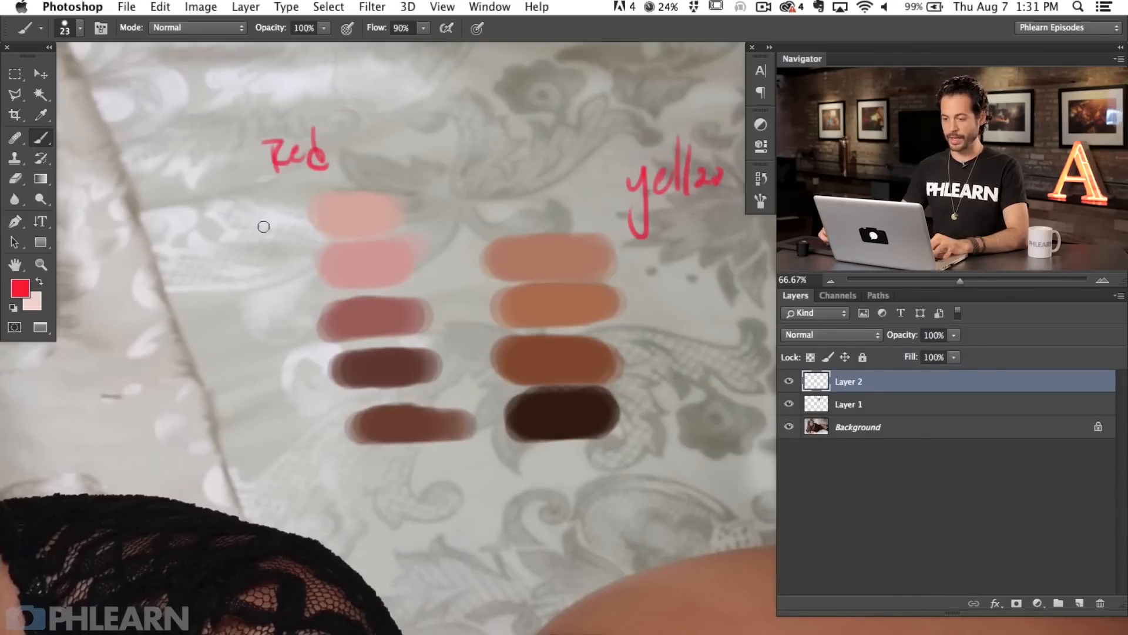
pyautogui.moveTo(241, 228)
pyautogui.mouseDown()
pyautogui.moveTo(252, 193)
pyautogui.moveTo(285, 221)
pyautogui.mouseUp()
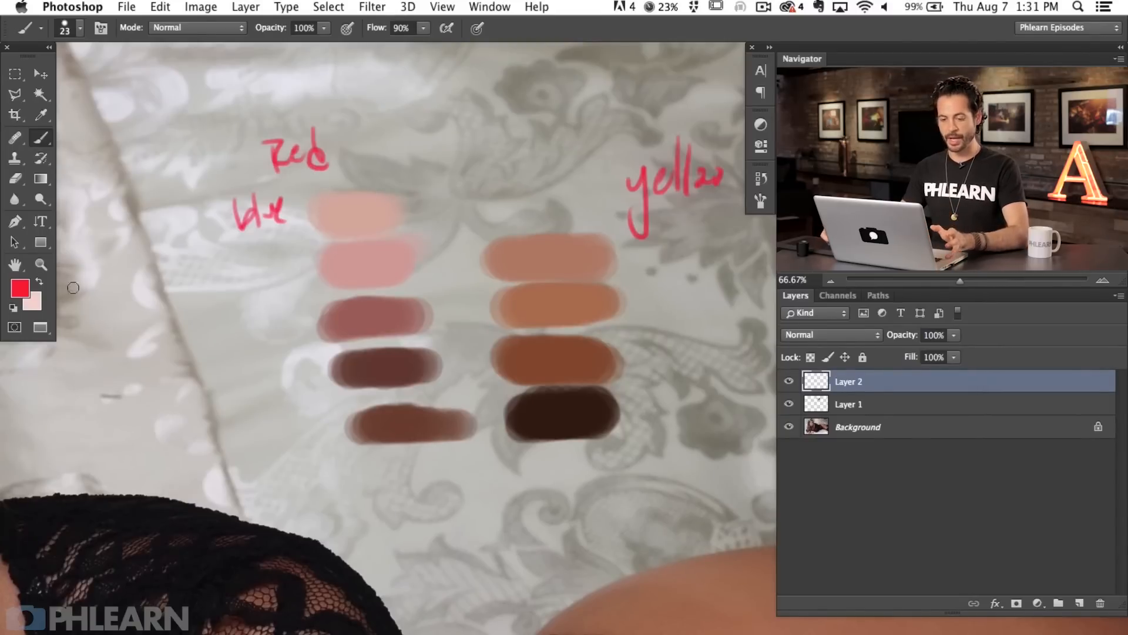
# Preview a pink shade (#deacbc) and a yellow shade (#c3b066) in the foreground Color Picker and cancel without changing the colour.
pyautogui.click(20, 289)
pyautogui.moveTo(264, 259); pyautogui.dragTo(239, 323)
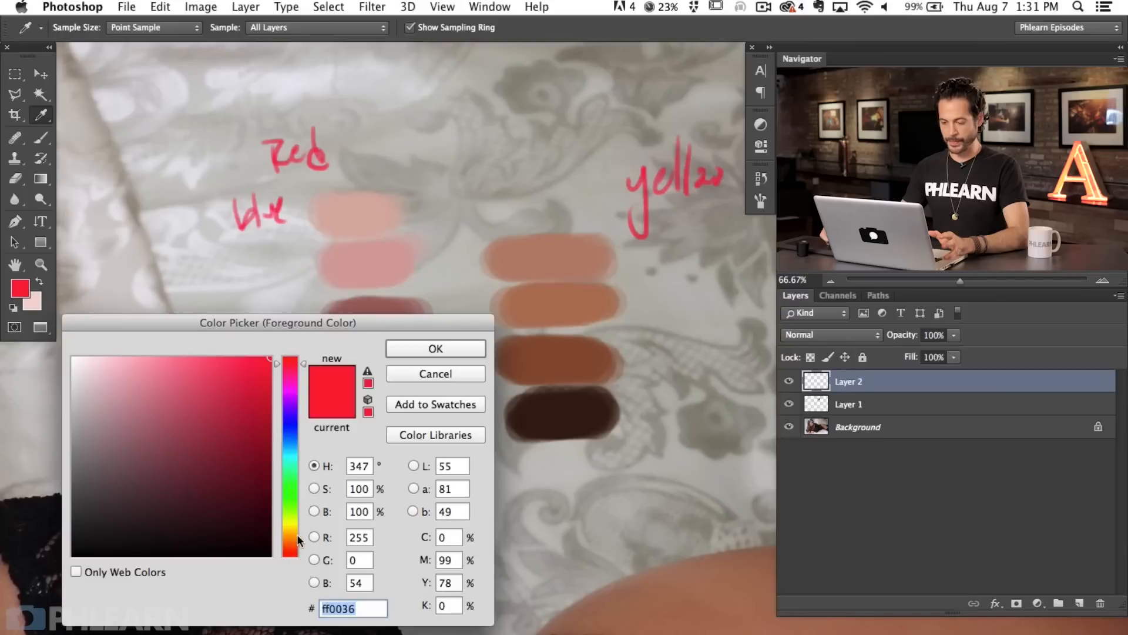
pyautogui.moveTo(303, 385); pyautogui.dragTo(299, 368)
pyautogui.moveTo(177, 408); pyautogui.dragTo(117, 382)
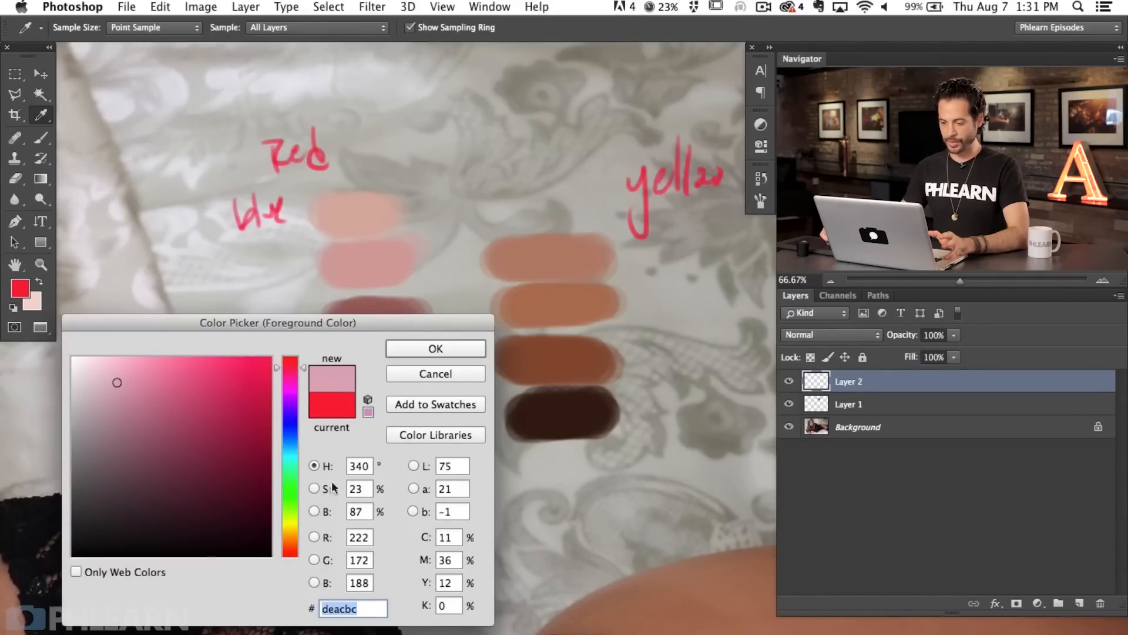
pyautogui.moveTo(295, 546); pyautogui.dragTo(293, 537)
pyautogui.moveTo(144, 397)
pyautogui.mouseDown()
pyautogui.moveTo(179, 372)
pyautogui.moveTo(167, 404)
pyautogui.mouseUp()
pyautogui.moveTo(296, 540)
pyautogui.mouseDown()
pyautogui.moveTo(297, 376)
pyautogui.moveTo(291, 529)
pyautogui.mouseUp()
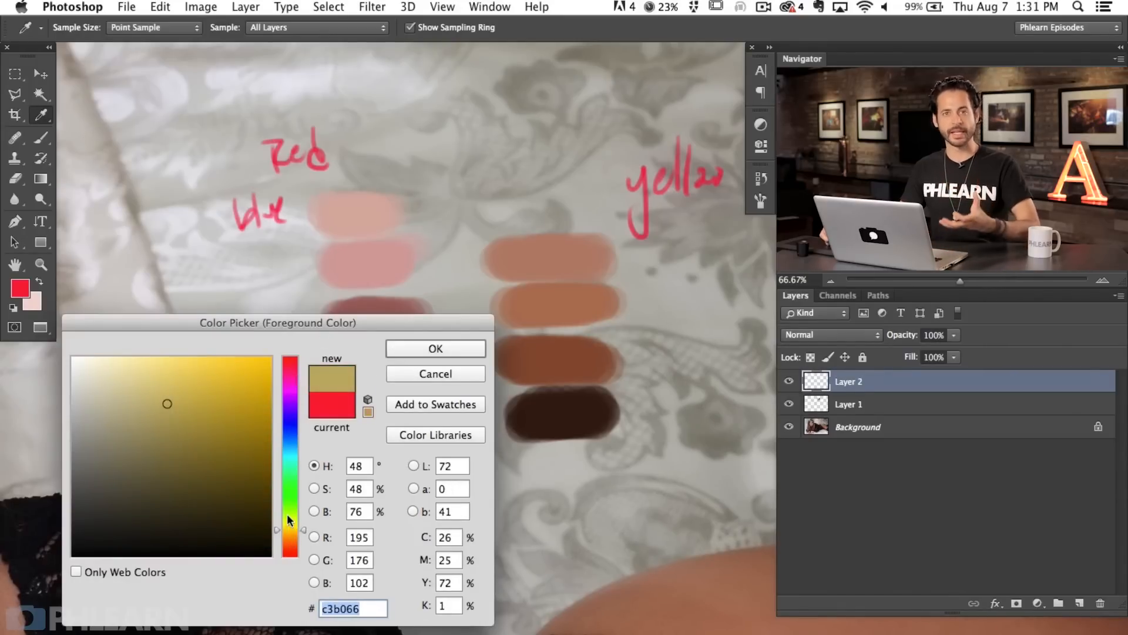
pyautogui.click(445, 379)
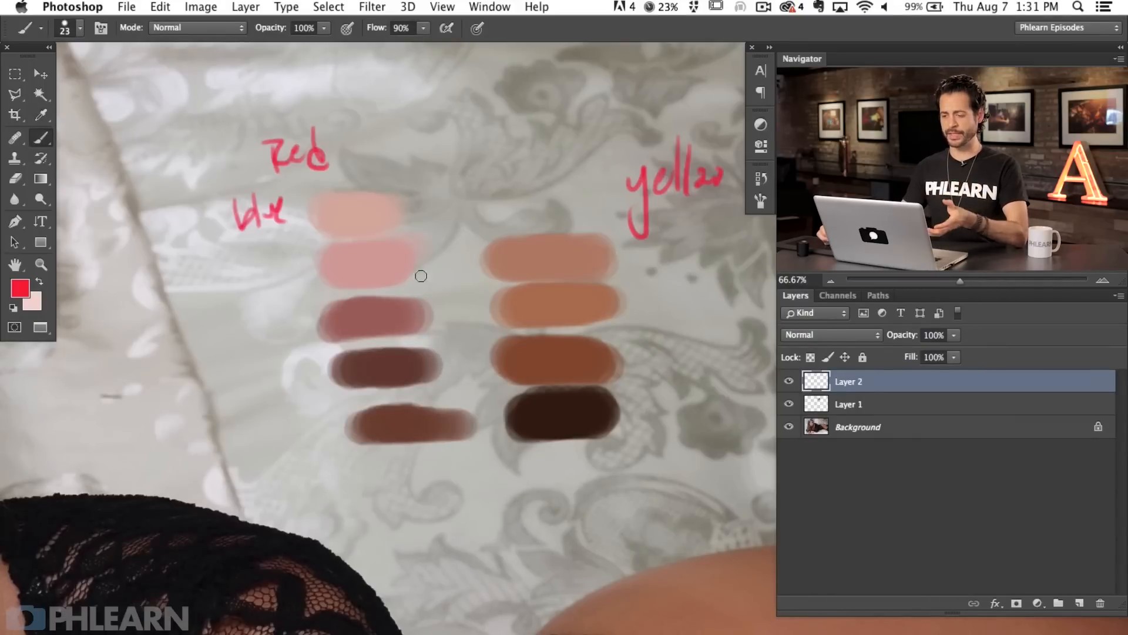
# Draw trial red marks above the face and body swatch columns and undo them.
pyautogui.moveTo(374, 184)
pyautogui.mouseDown()
pyautogui.moveTo(347, 171)
pyautogui.moveTo(311, 174)
pyautogui.mouseUp()
pyautogui.moveTo(552, 208)
pyautogui.mouseDown()
pyautogui.moveTo(529, 209)
pyautogui.moveTo(569, 213)
pyautogui.mouseUp()
pyautogui.press('super+alt+z')
pyautogui.press('super+alt+z')
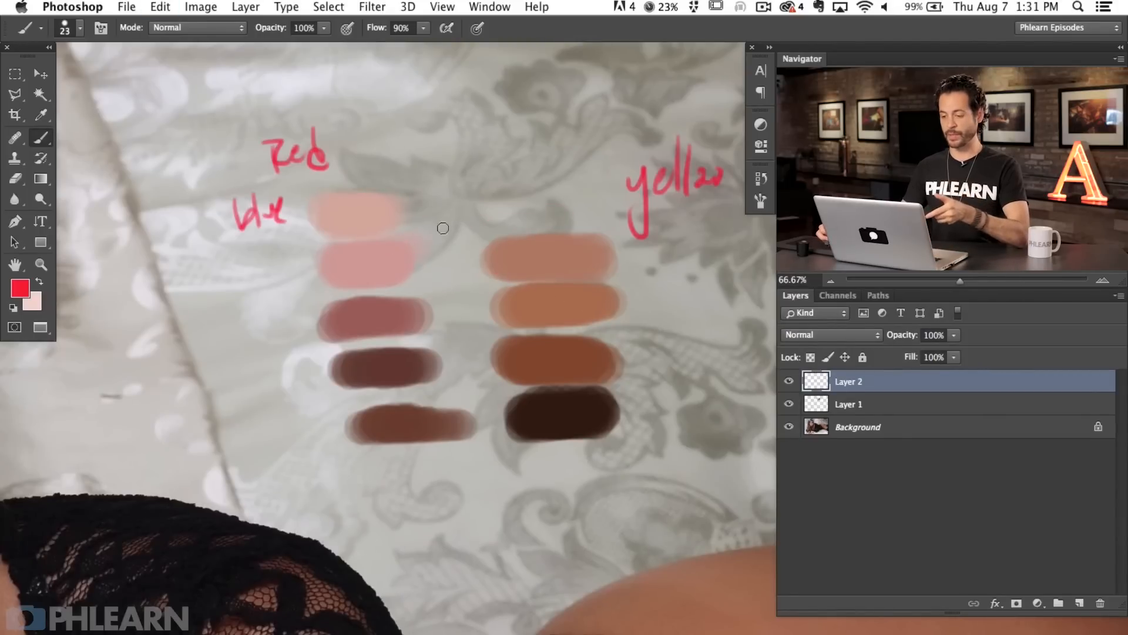
# Circle the face swatches with a downward arrow under "blue", and delete the annotation layer.
pyautogui.moveTo(376, 158)
pyautogui.mouseDown()
pyautogui.moveTo(406, 171)
pyautogui.moveTo(368, 199)
pyautogui.mouseUp()
pyautogui.moveTo(251, 257); pyautogui.dragTo(252, 353)
pyautogui.moveTo(235, 311); pyautogui.dragTo(268, 324)
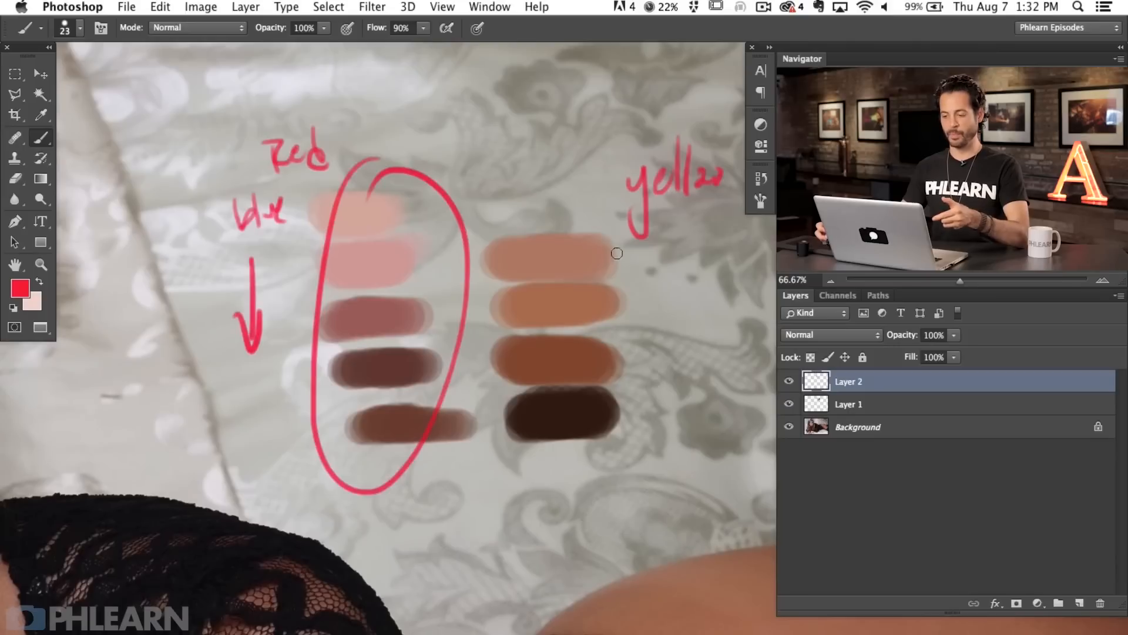
pyautogui.press('Delete')
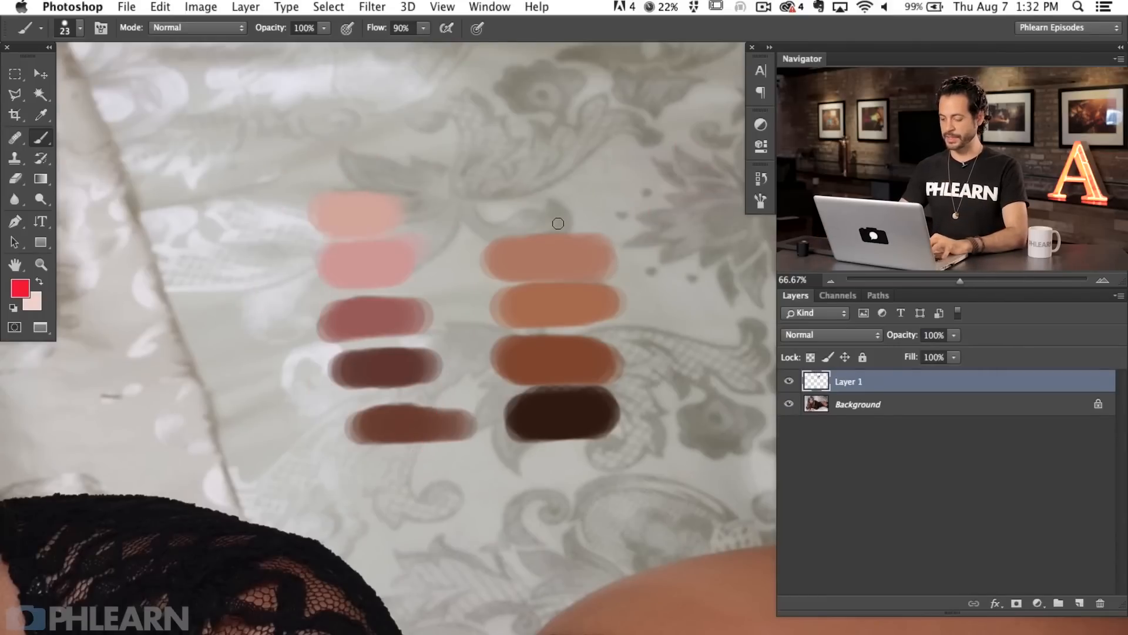
# Add a Levels adjustment layer above Layer 1.
pyautogui.press('super+minus')
pyautogui.press('super+minus')
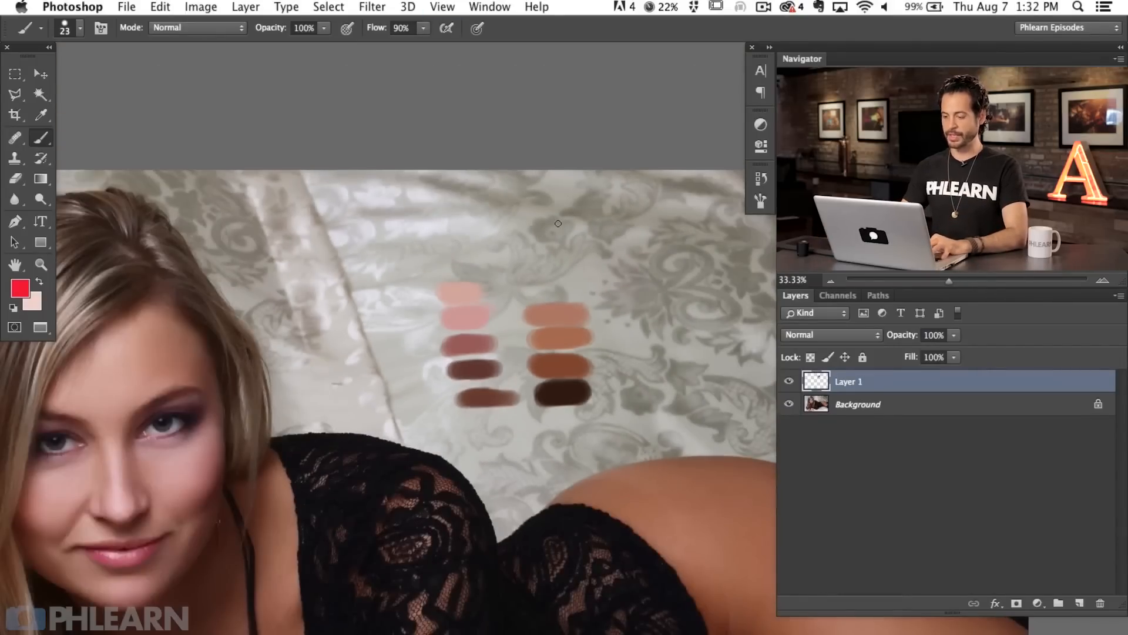
pyautogui.moveTo(469, 627); pyautogui.dragTo(488, 509)
pyautogui.press('super+minus')
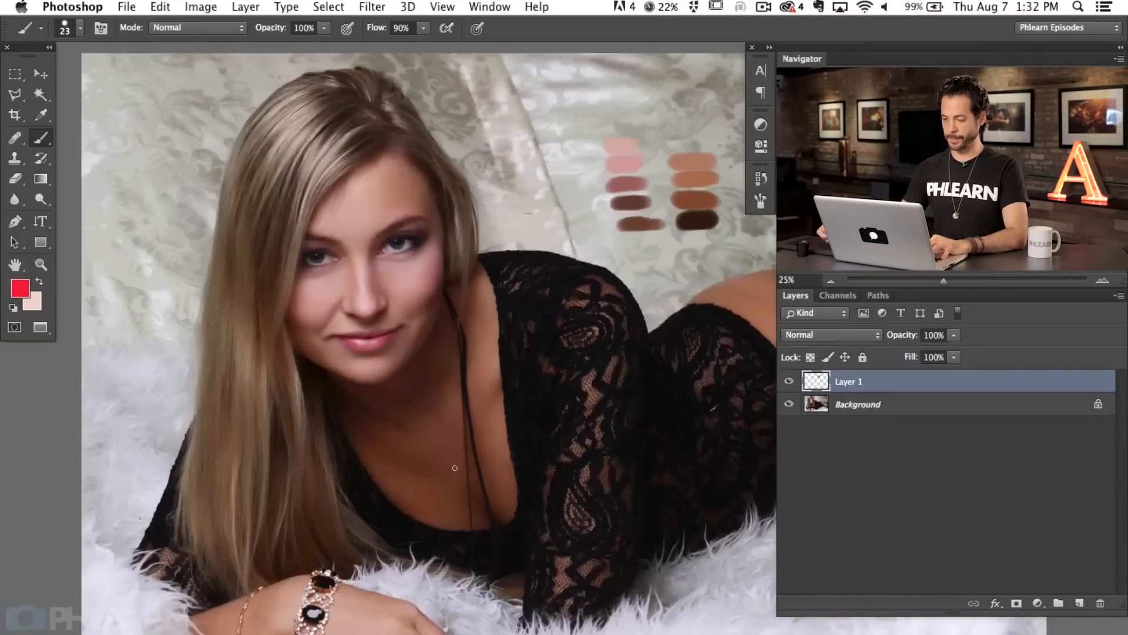
pyautogui.moveTo(570, 382); pyautogui.dragTo(499, 386)
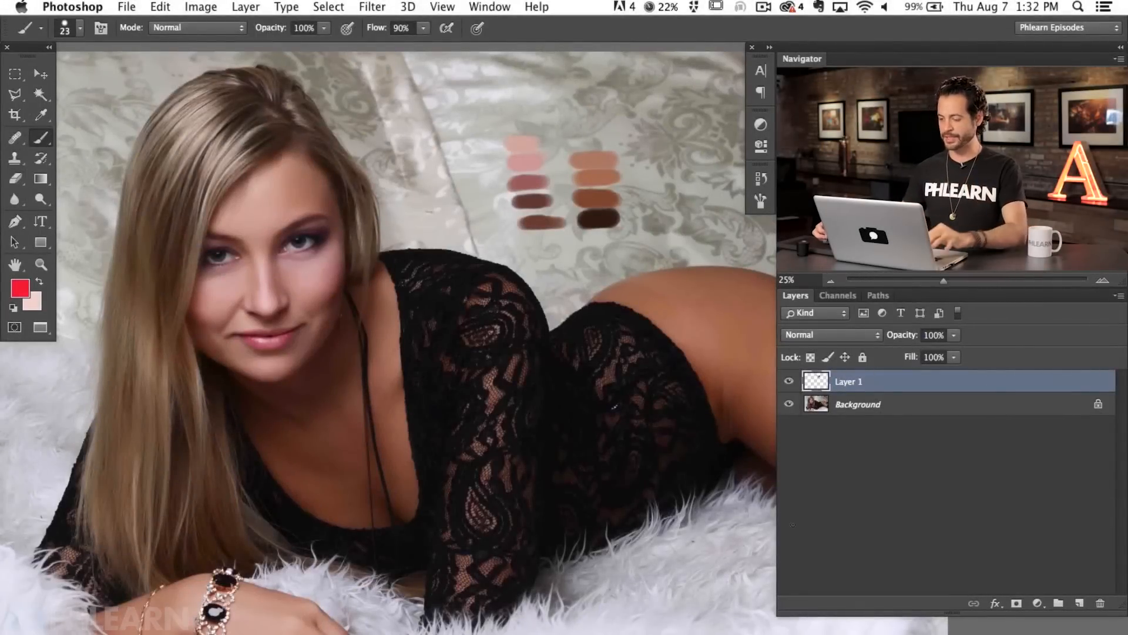
pyautogui.click(1037, 603)
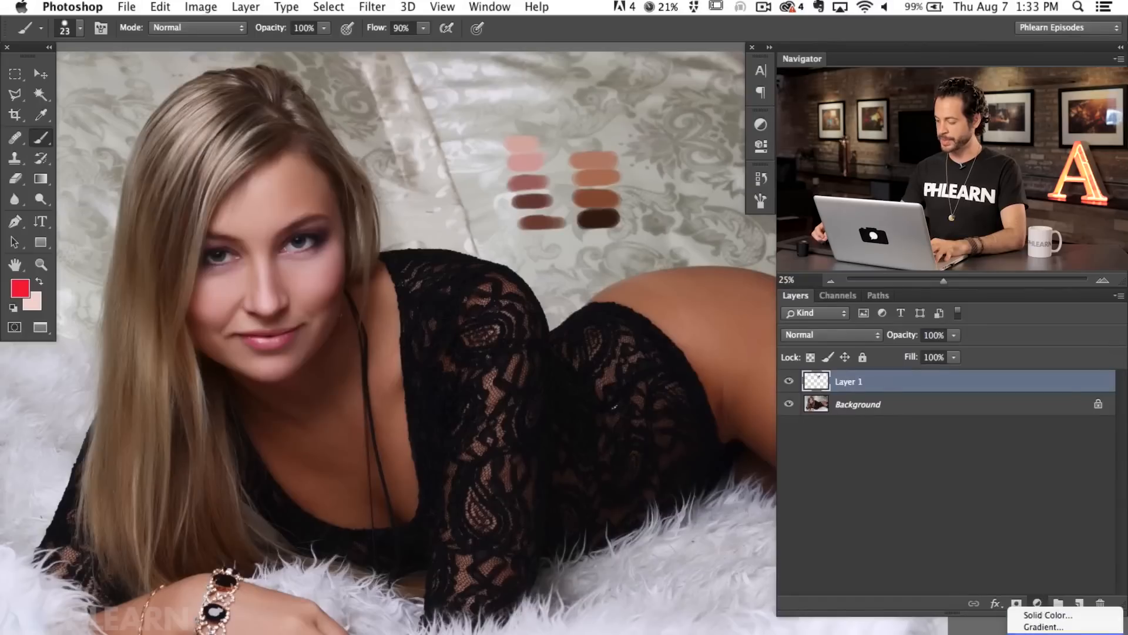
pyautogui.click(1040, 634)
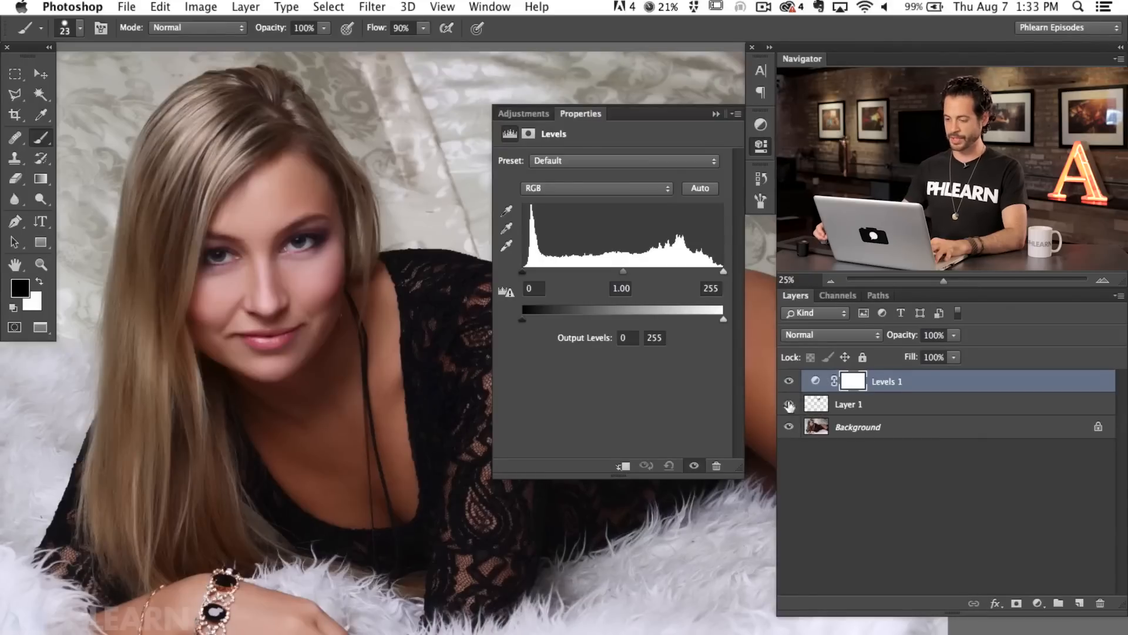
# Test the Levels shadow and highlight inputs, restoring 0 and 255, and set the RGB midtone input to 0.69.
pyautogui.press('super+plus')
pyautogui.moveTo(384, 453); pyautogui.dragTo(460, 488)
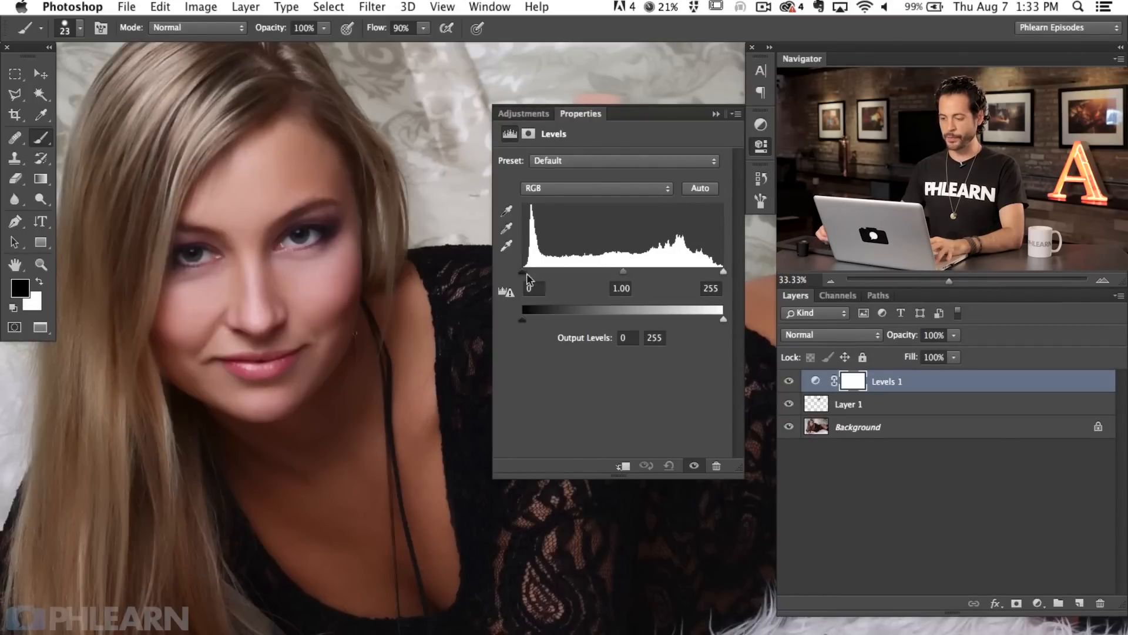
pyautogui.moveTo(525, 276)
pyautogui.mouseDown()
pyautogui.moveTo(594, 277)
pyautogui.moveTo(522, 276)
pyautogui.mouseUp()
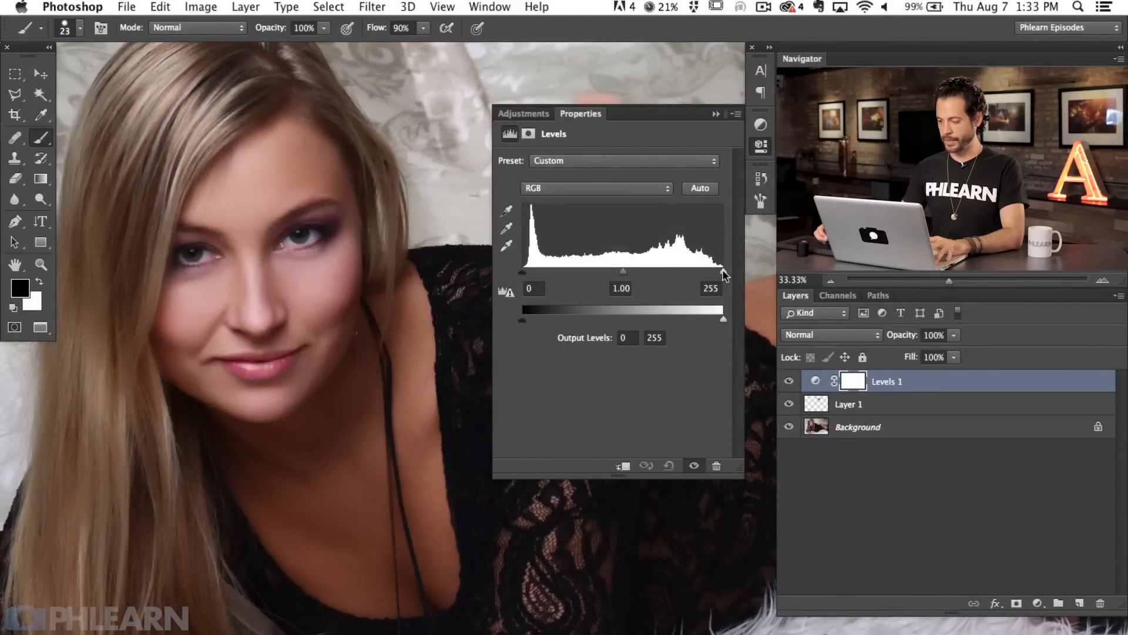
pyautogui.moveTo(721, 274)
pyautogui.mouseDown()
pyautogui.moveTo(589, 274)
pyautogui.moveTo(739, 281)
pyautogui.mouseUp()
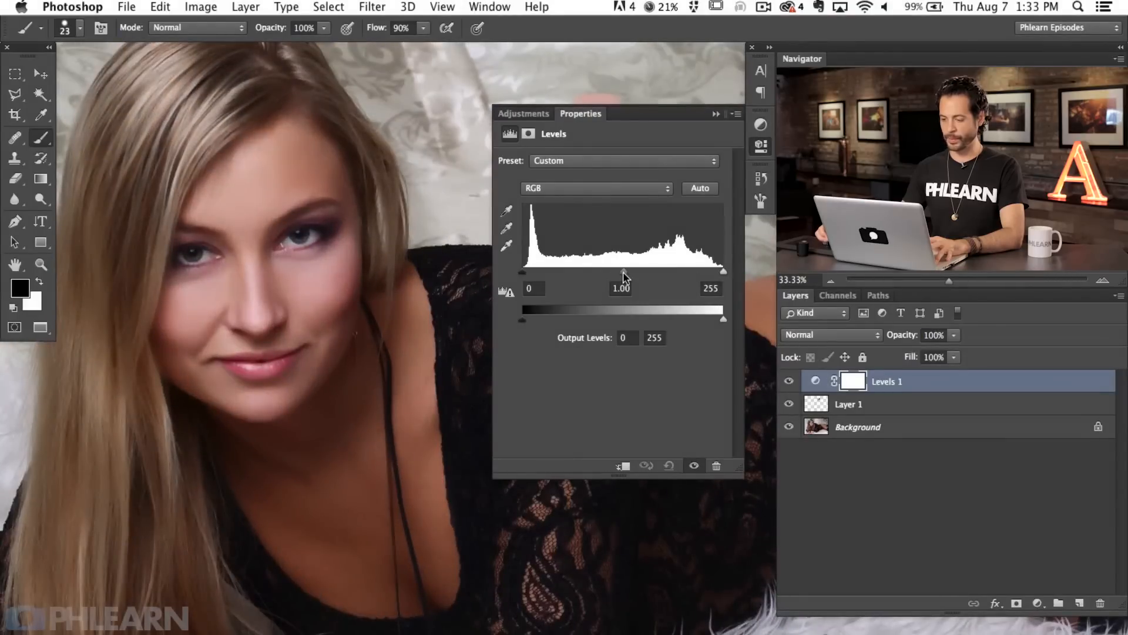
pyautogui.moveTo(620, 274); pyautogui.dragTo(647, 275)
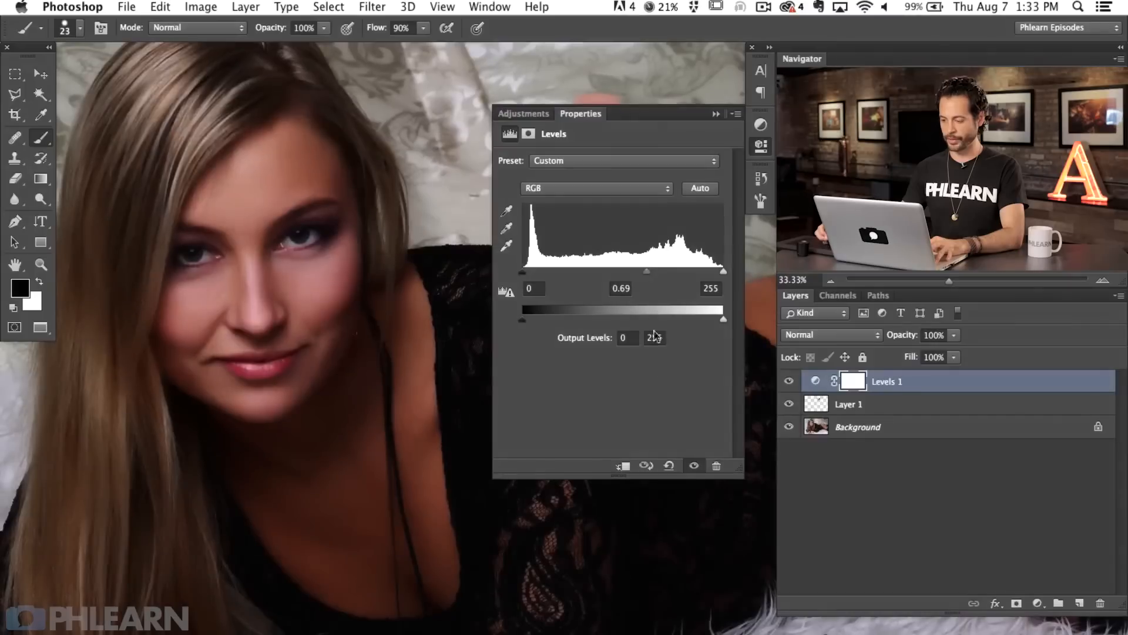
# Reset the Levels adjustment to its defaults and test the RGB output sliders and highlight input, restoring 0 and 255.
pyautogui.click(669, 466)
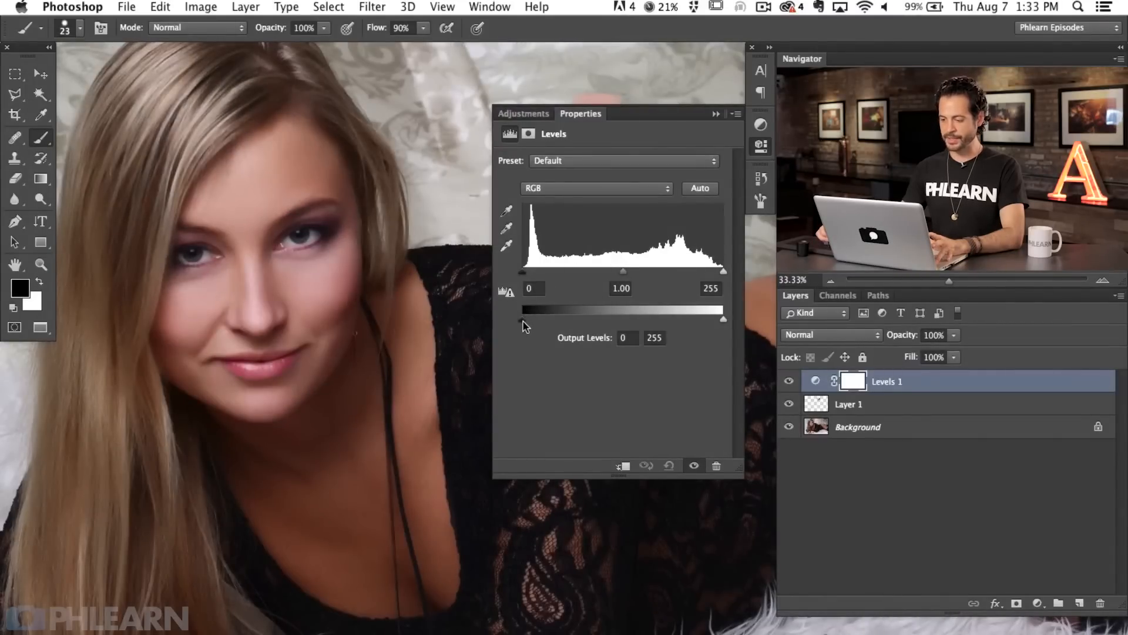
pyautogui.moveTo(525, 326); pyautogui.dragTo(520, 276)
pyautogui.moveTo(527, 321); pyautogui.dragTo(503, 320)
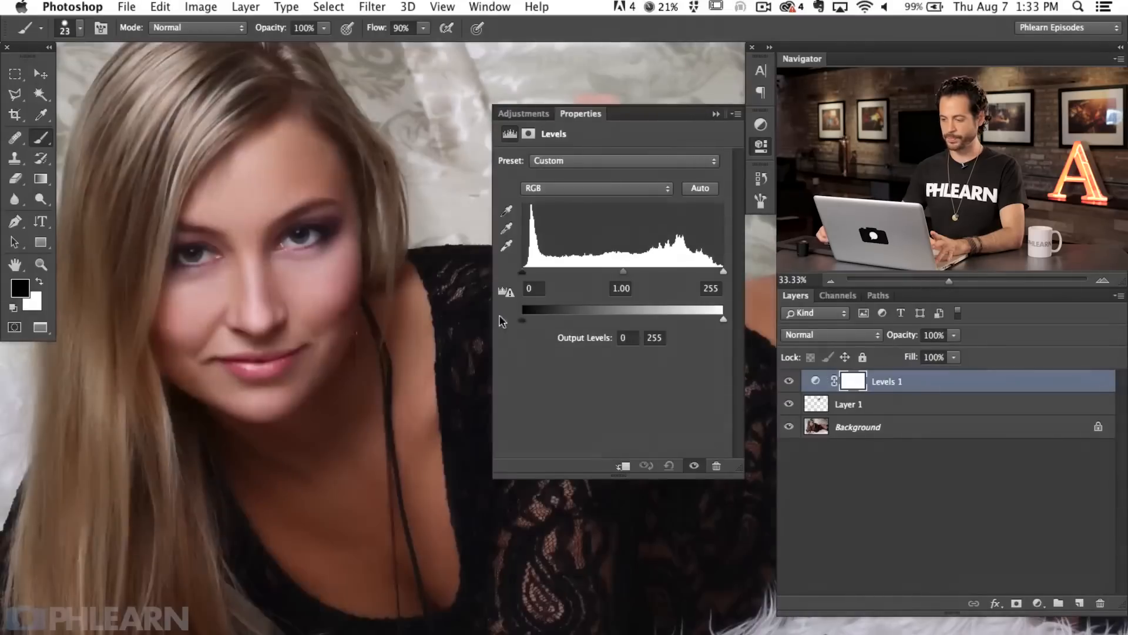
pyautogui.moveTo(713, 322)
pyautogui.mouseDown()
pyautogui.moveTo(663, 320)
pyautogui.moveTo(722, 321)
pyautogui.mouseUp()
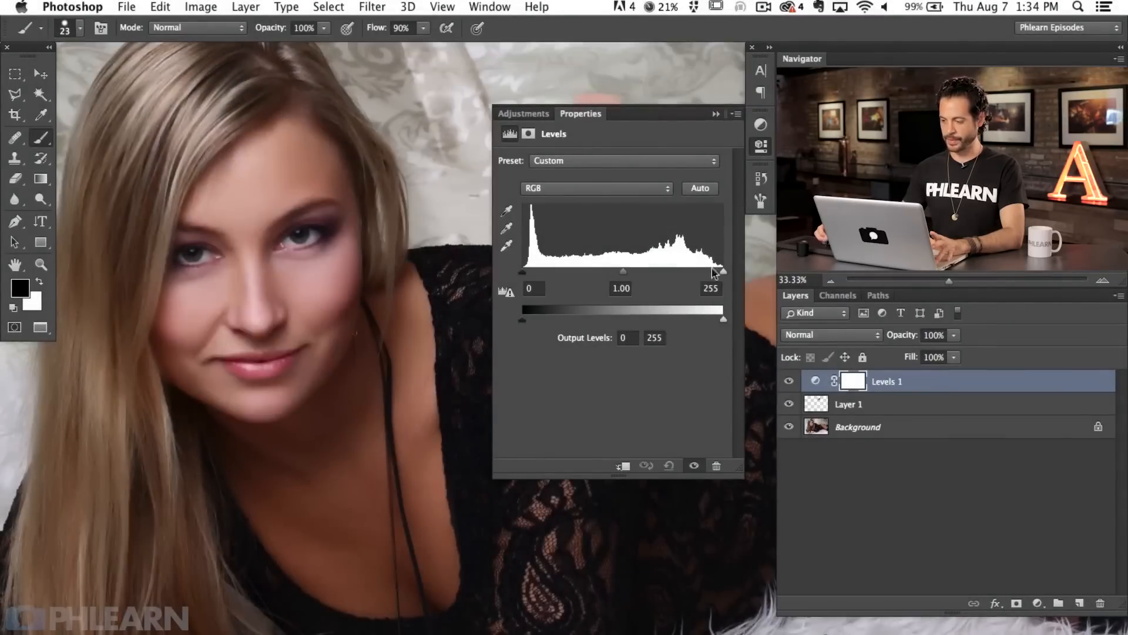
pyautogui.moveTo(711, 269); pyautogui.dragTo(750, 272)
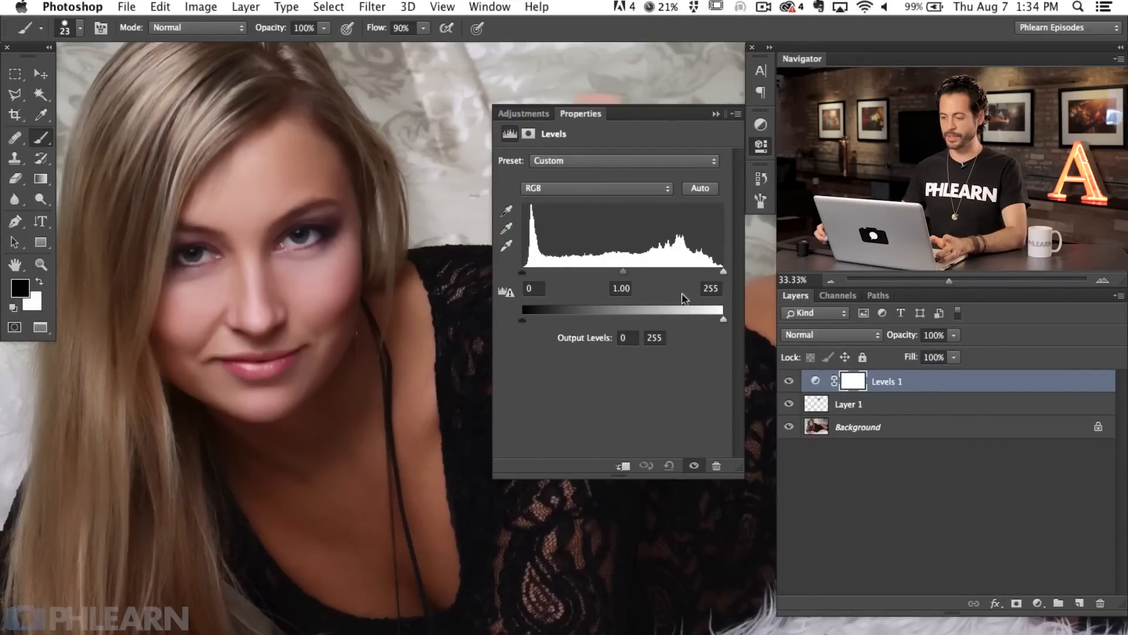
pyautogui.moveTo(722, 275)
pyautogui.mouseDown()
pyautogui.moveTo(673, 272)
pyautogui.moveTo(742, 273)
pyautogui.mouseUp()
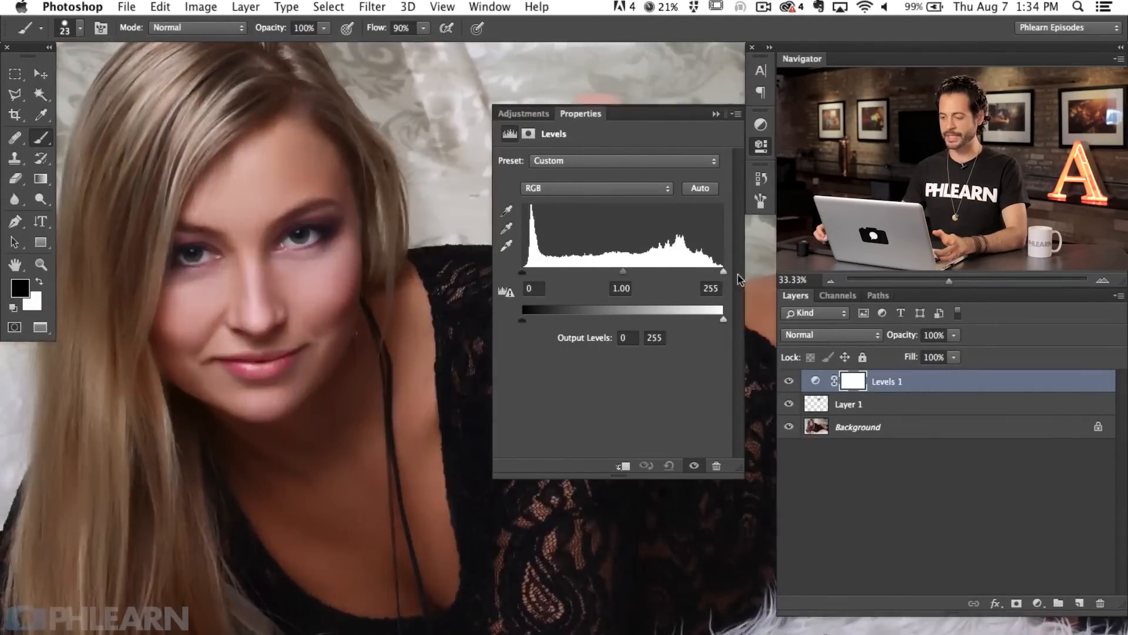
pyautogui.moveTo(721, 320)
pyautogui.mouseDown()
pyautogui.moveTo(670, 313)
pyautogui.moveTo(731, 310)
pyautogui.mouseUp()
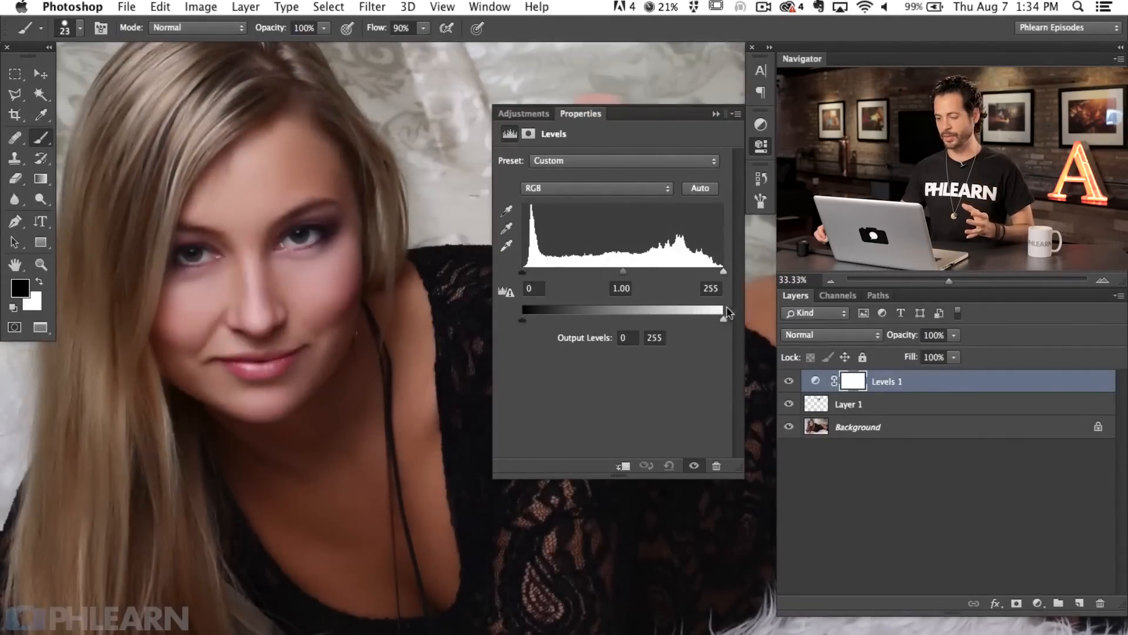
# Test the RGB output levels, a 1.42 midtone and a lower highlight input, undoing the midtone and highlight changes.
pyautogui.click(593, 189)
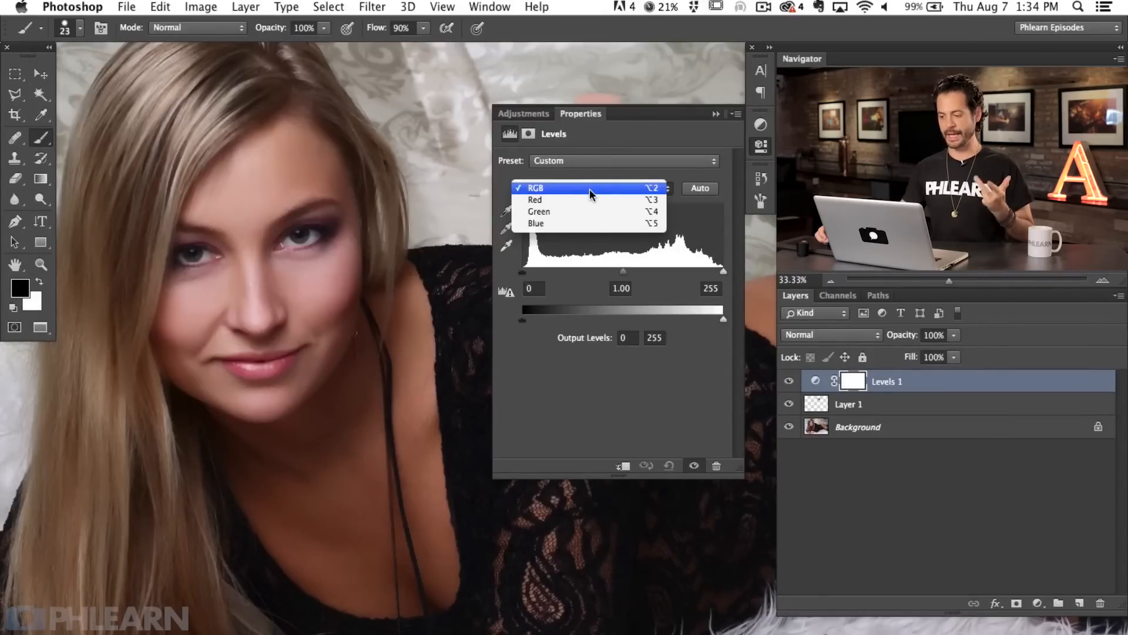
pyautogui.click(590, 187)
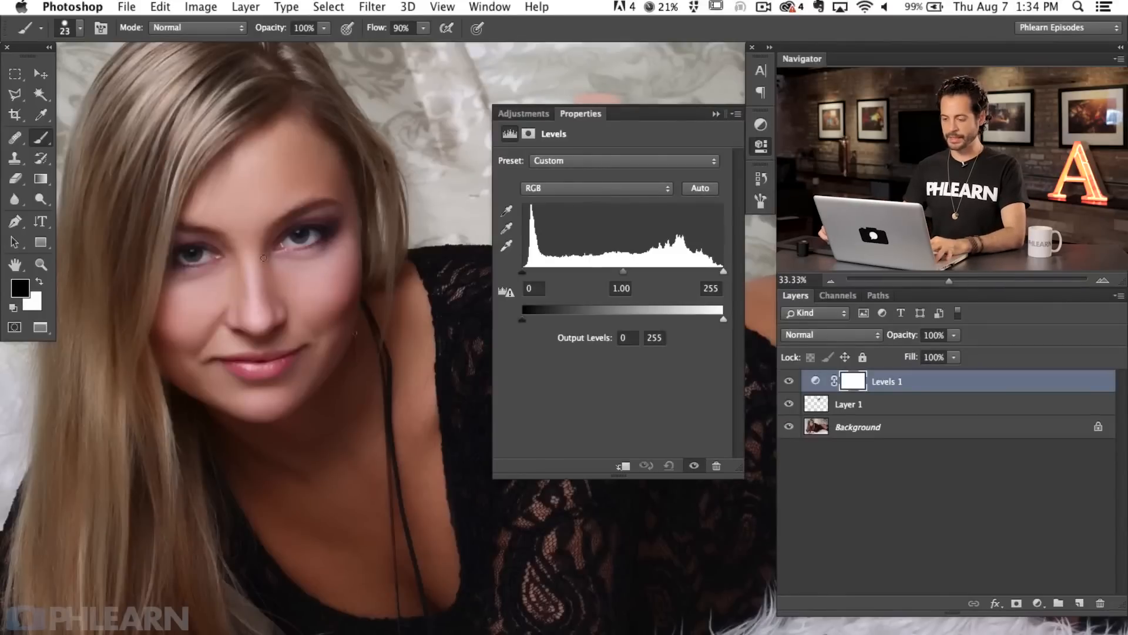
pyautogui.moveTo(724, 322)
pyautogui.mouseDown()
pyautogui.moveTo(652, 327)
pyautogui.moveTo(723, 323)
pyautogui.mouseUp()
pyautogui.moveTo(527, 320)
pyautogui.mouseDown()
pyautogui.moveTo(555, 320)
pyautogui.moveTo(522, 321)
pyautogui.mouseUp()
pyautogui.moveTo(627, 275); pyautogui.dragTo(600, 275)
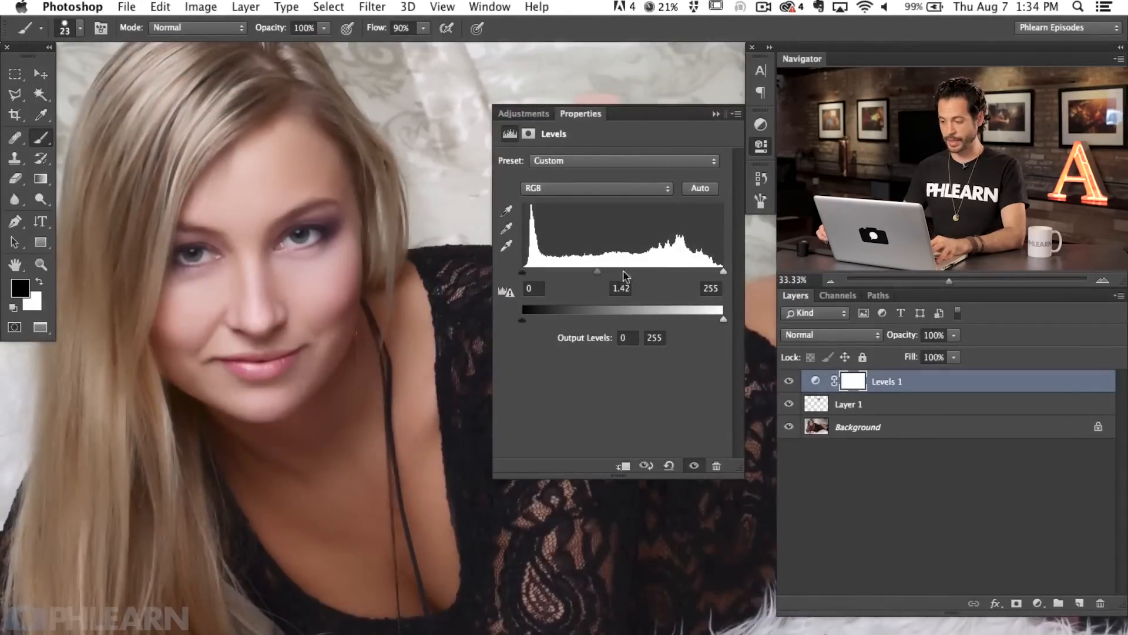
pyautogui.press('super+z')
pyautogui.moveTo(722, 272); pyautogui.dragTo(672, 273)
pyautogui.press('super+z')
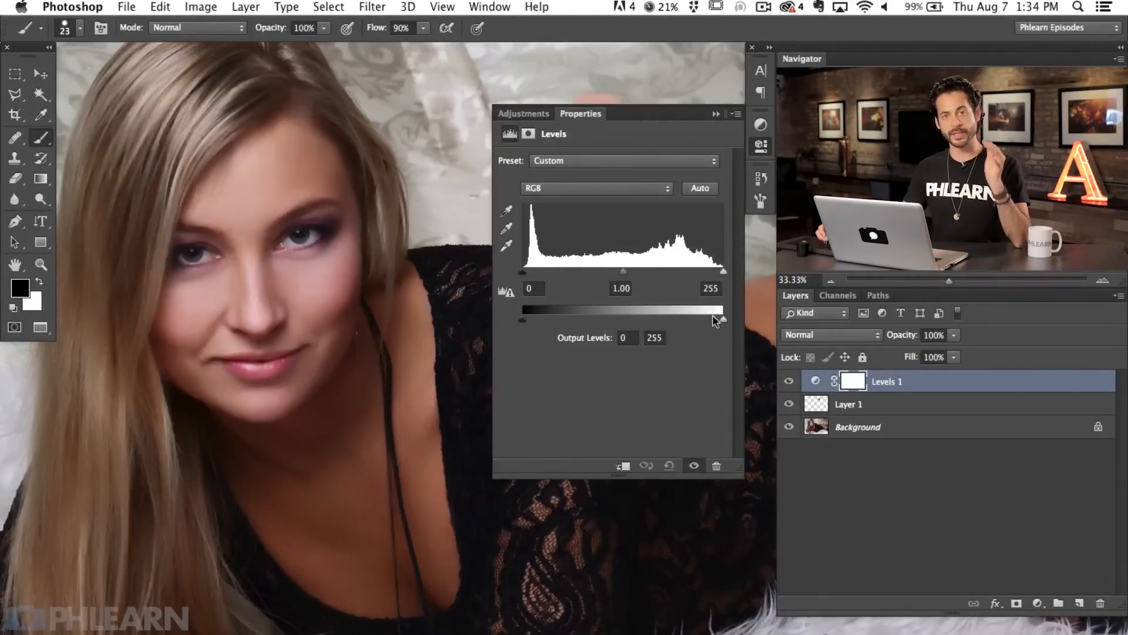
pyautogui.moveTo(723, 322)
pyautogui.mouseDown()
pyautogui.moveTo(607, 315)
pyautogui.moveTo(728, 323)
pyautogui.mouseUp()
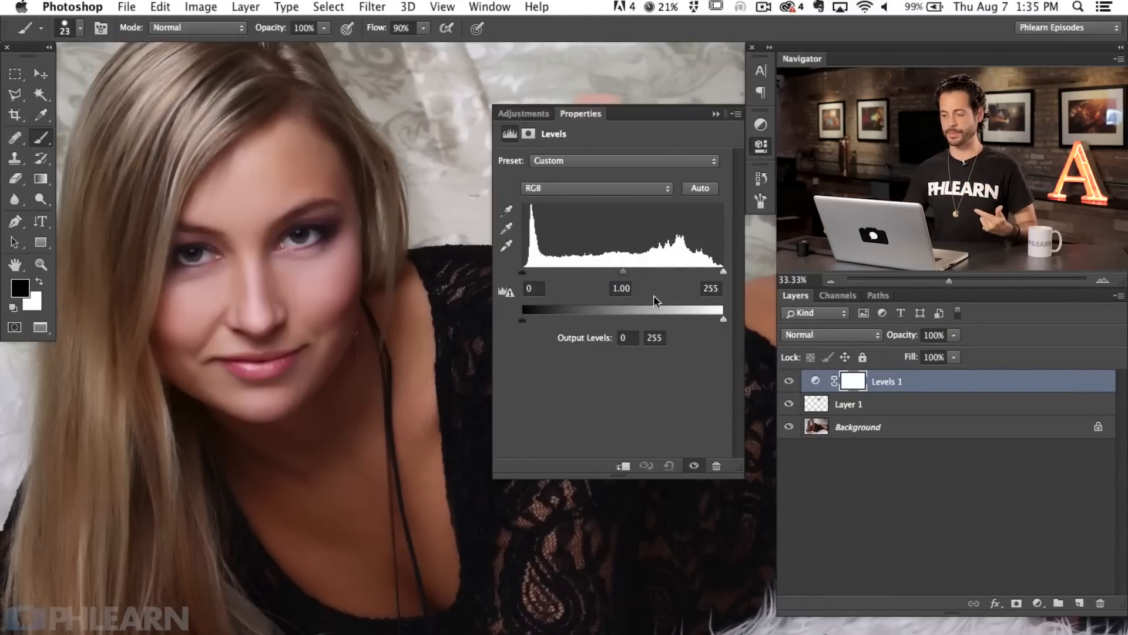
# Test the Red channel's output shadow and highlight levels, restoring 0 and 255.
pyautogui.click(548, 186)
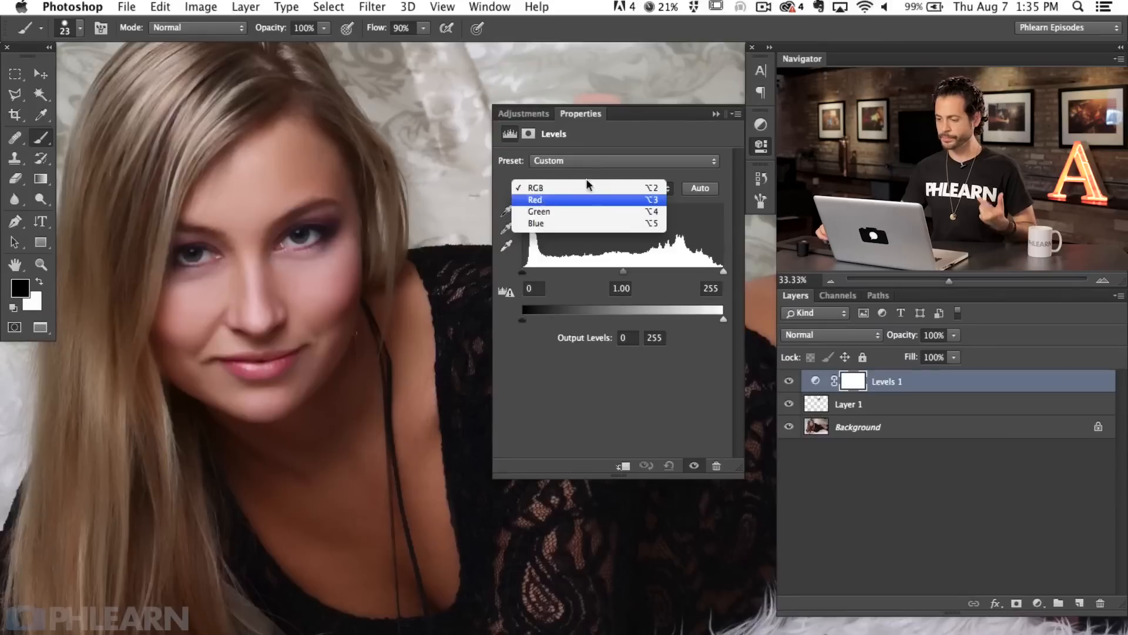
pyautogui.click(561, 199)
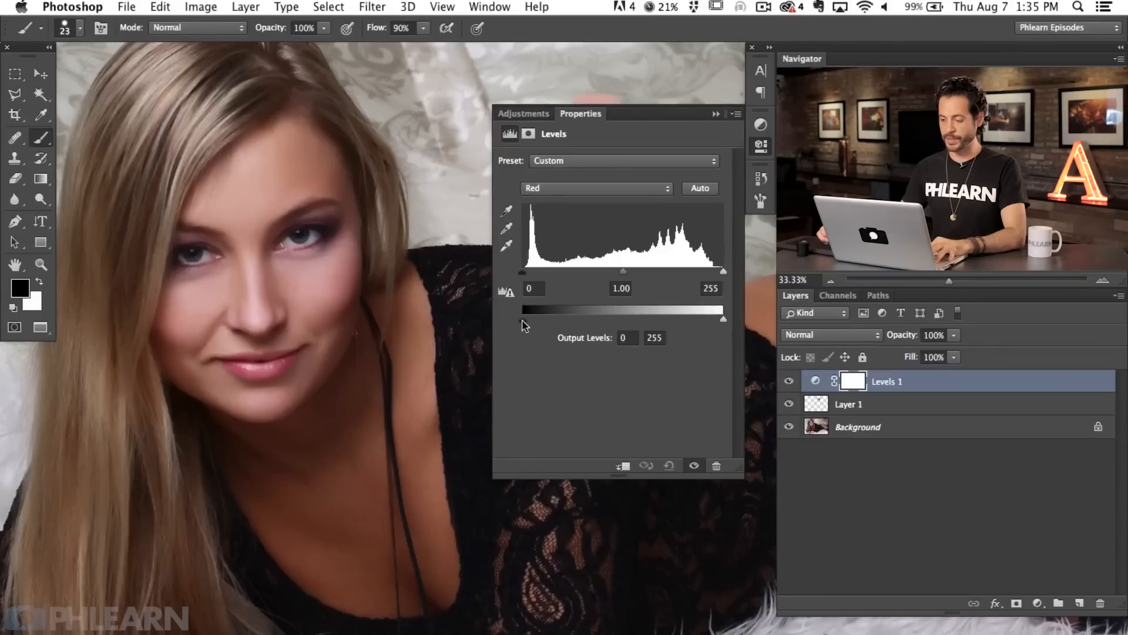
pyautogui.moveTo(551, 322); pyautogui.dragTo(522, 322)
pyautogui.moveTo(724, 321)
pyautogui.mouseDown()
pyautogui.moveTo(608, 313)
pyautogui.moveTo(740, 325)
pyautogui.mouseUp()
# Test the Green channel's output highlight and shadow levels, restoring 255 and 0.
pyautogui.click(570, 188)
pyautogui.click(570, 200)
pyautogui.moveTo(723, 322); pyautogui.dragTo(756, 318)
pyautogui.moveTo(535, 321)
pyautogui.mouseDown()
pyautogui.moveTo(598, 321)
pyautogui.moveTo(520, 320)
pyautogui.mouseUp()
# Switch Levels to the Blue channel and test its output shadow and highlight levels, restoring 0 and 255.
pyautogui.click(539, 188)
pyautogui.click(539, 204)
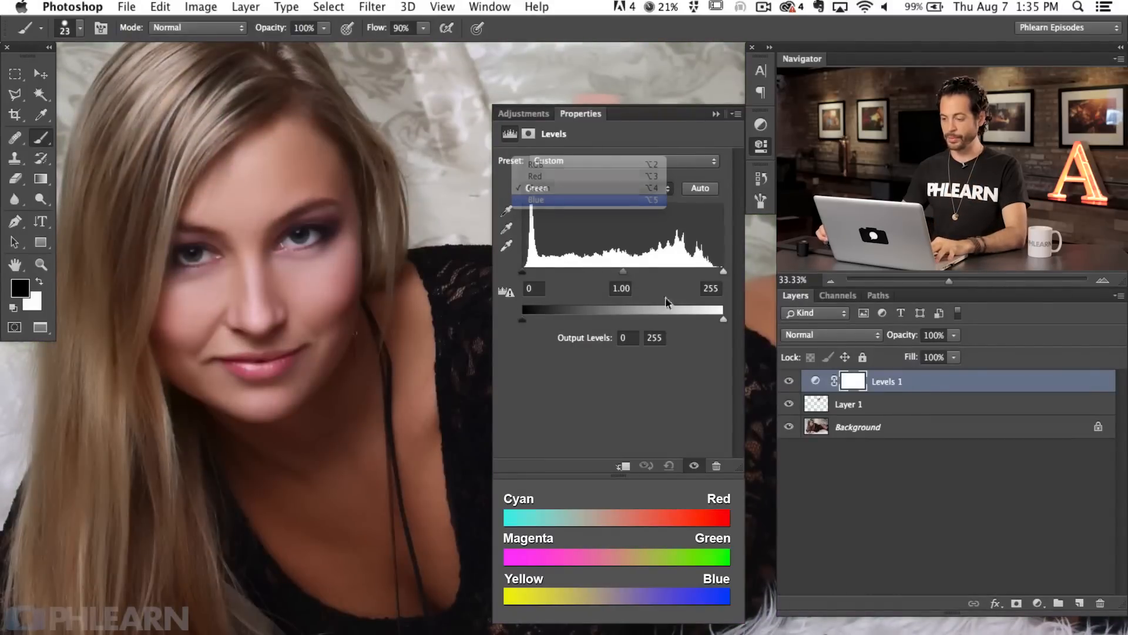
pyautogui.moveTo(580, 321); pyautogui.dragTo(506, 315)
pyautogui.moveTo(723, 321)
pyautogui.mouseDown()
pyautogui.moveTo(640, 322)
pyautogui.moveTo(739, 324)
pyautogui.mouseUp()
# Set the Blue channel's output highlight level to 209 to add yellow to the skin.
pyautogui.moveTo(429, 353); pyautogui.dragTo(316, 401)
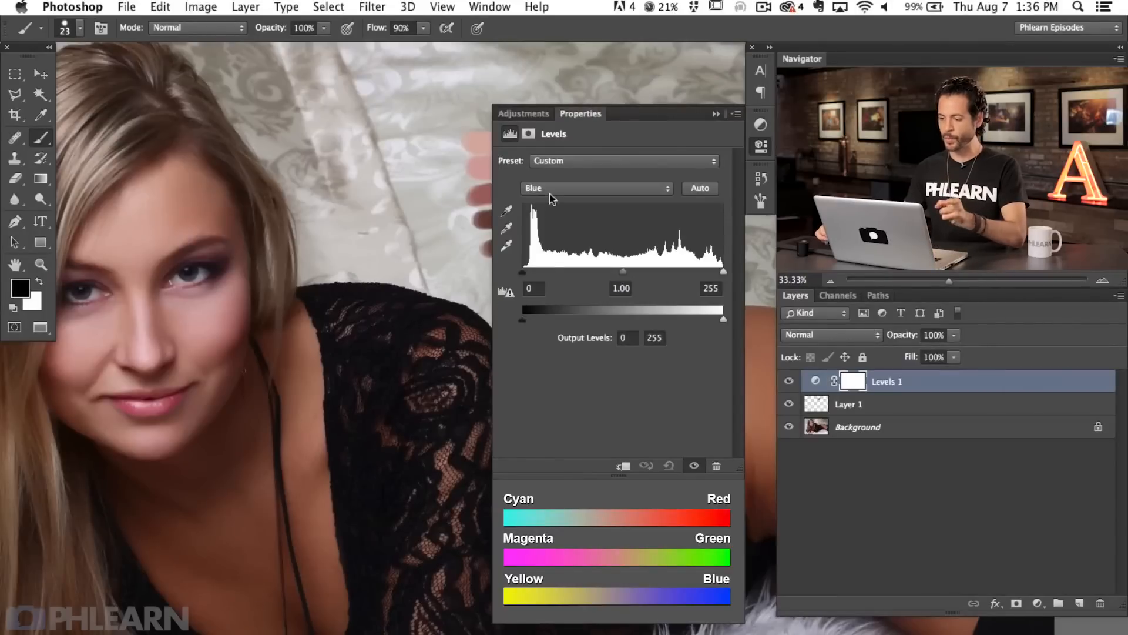
pyautogui.moveTo(296, 381); pyautogui.dragTo(365, 342)
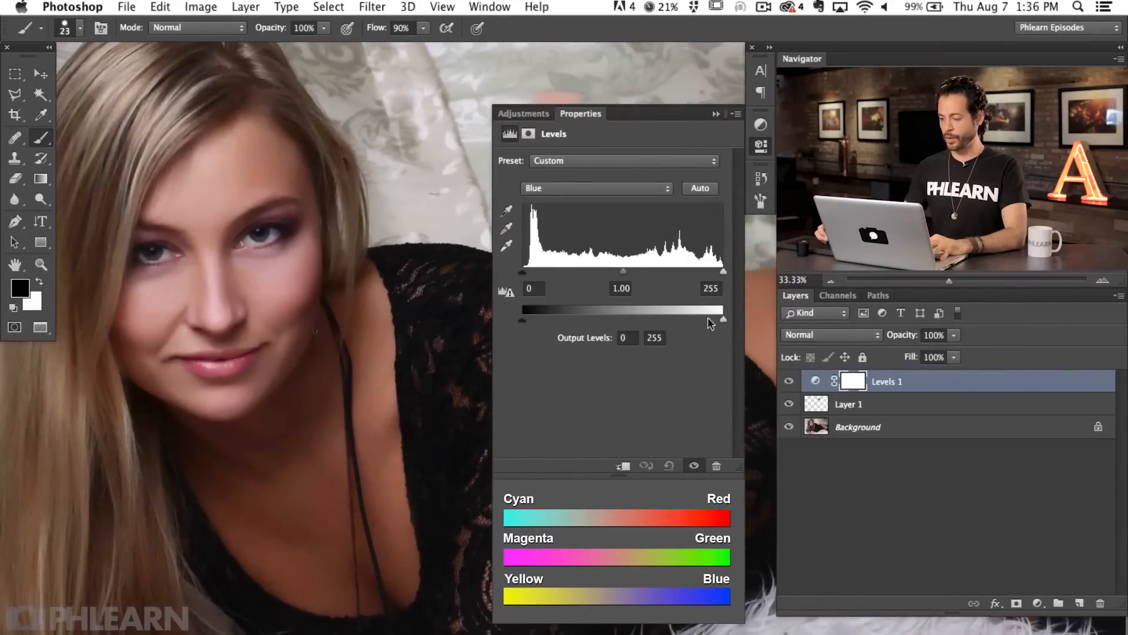
pyautogui.moveTo(723, 320); pyautogui.dragTo(689, 319)
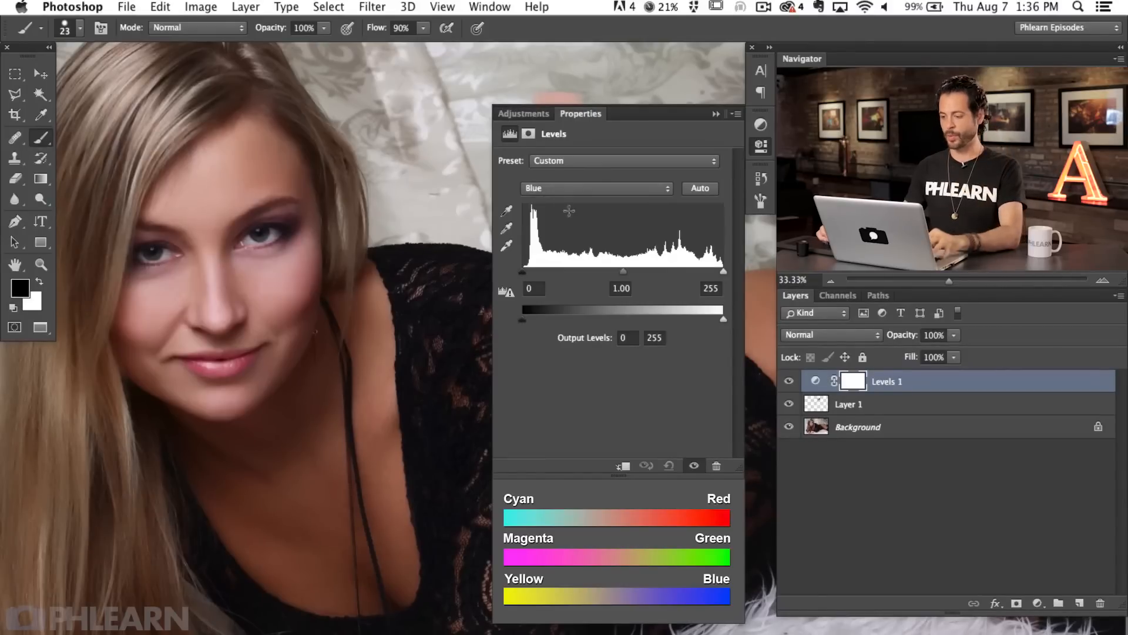
pyautogui.click(553, 188)
pyautogui.click(541, 187)
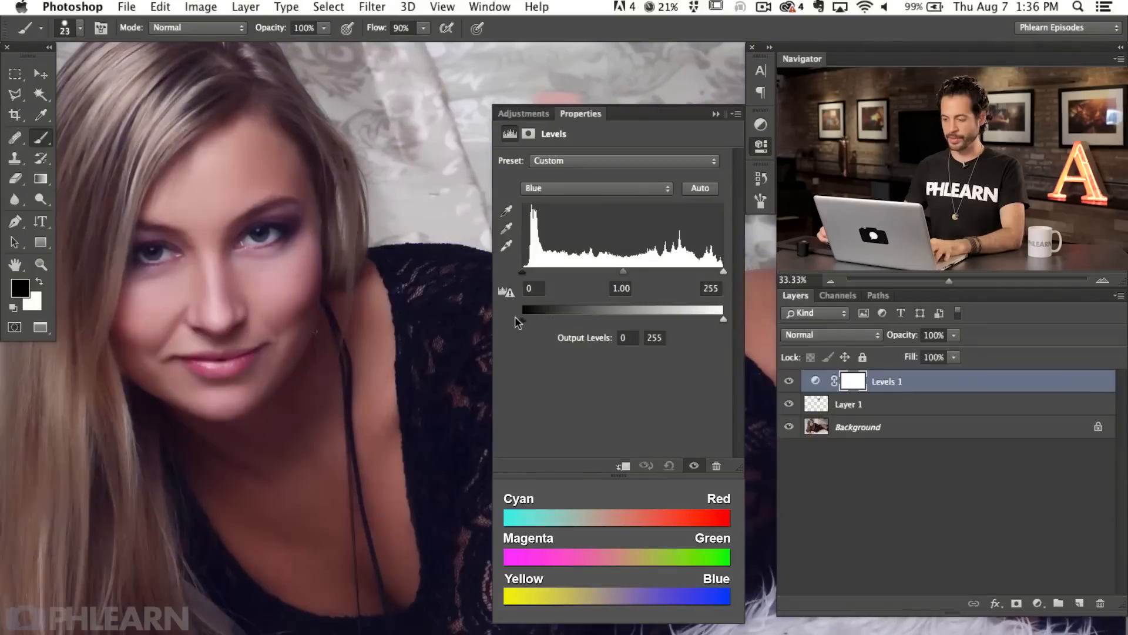
pyautogui.moveTo(703, 318)
pyautogui.mouseDown()
pyautogui.moveTo(725, 318)
pyautogui.moveTo(689, 319)
pyautogui.mouseUp()
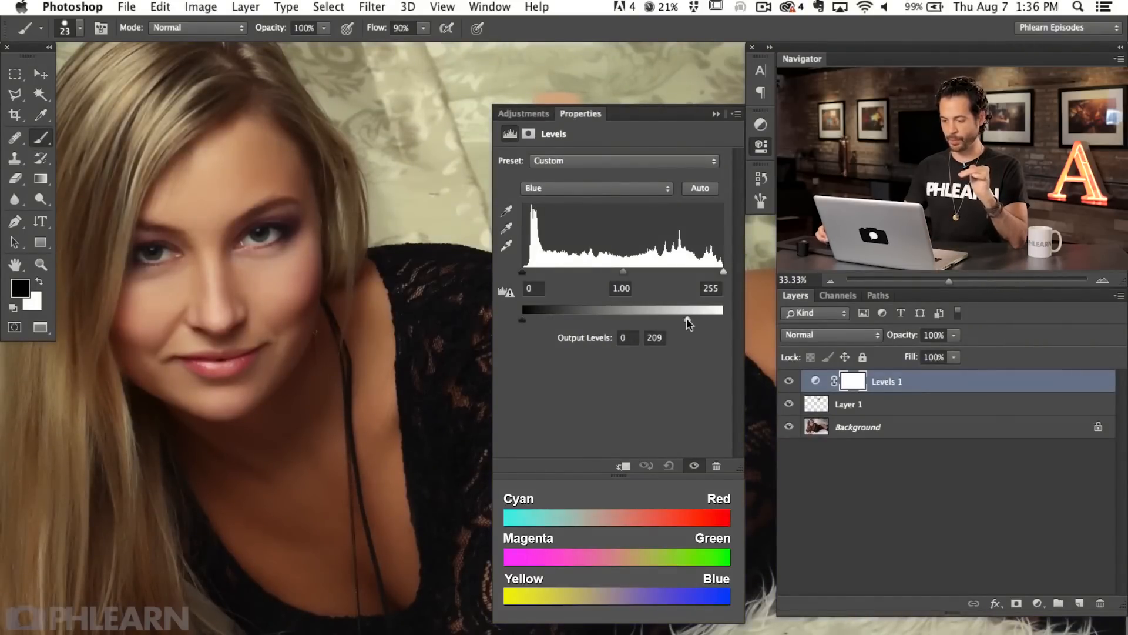
# Set the Green channel's output highlight level to 225 and collapse the Levels properties.
pyautogui.click(559, 188)
pyautogui.click(561, 176)
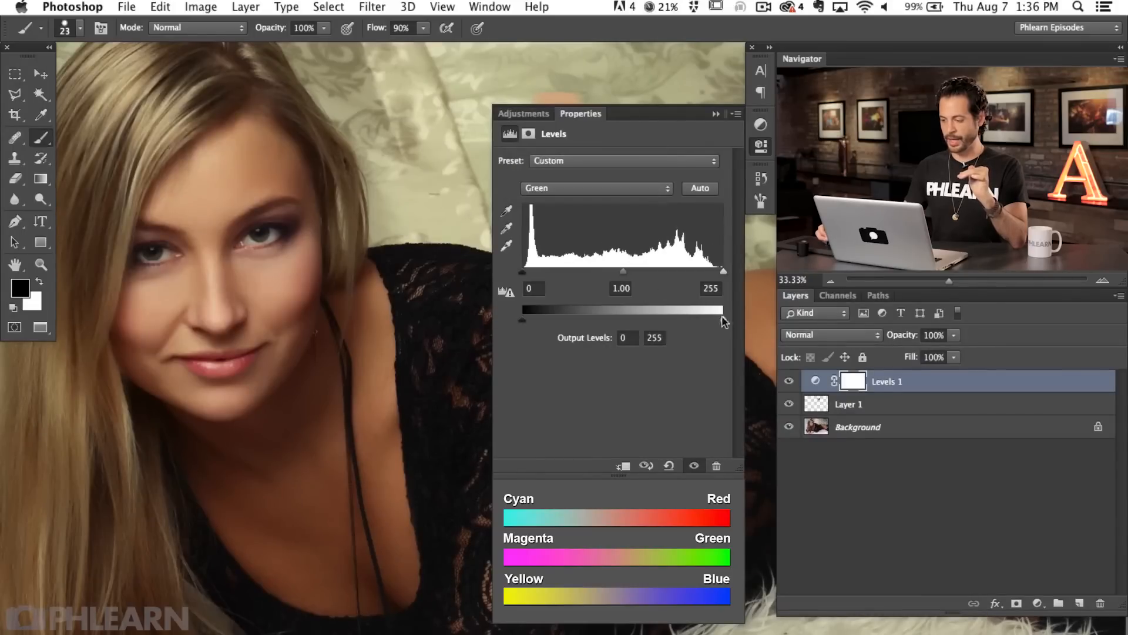
pyautogui.moveTo(723, 321); pyautogui.dragTo(701, 322)
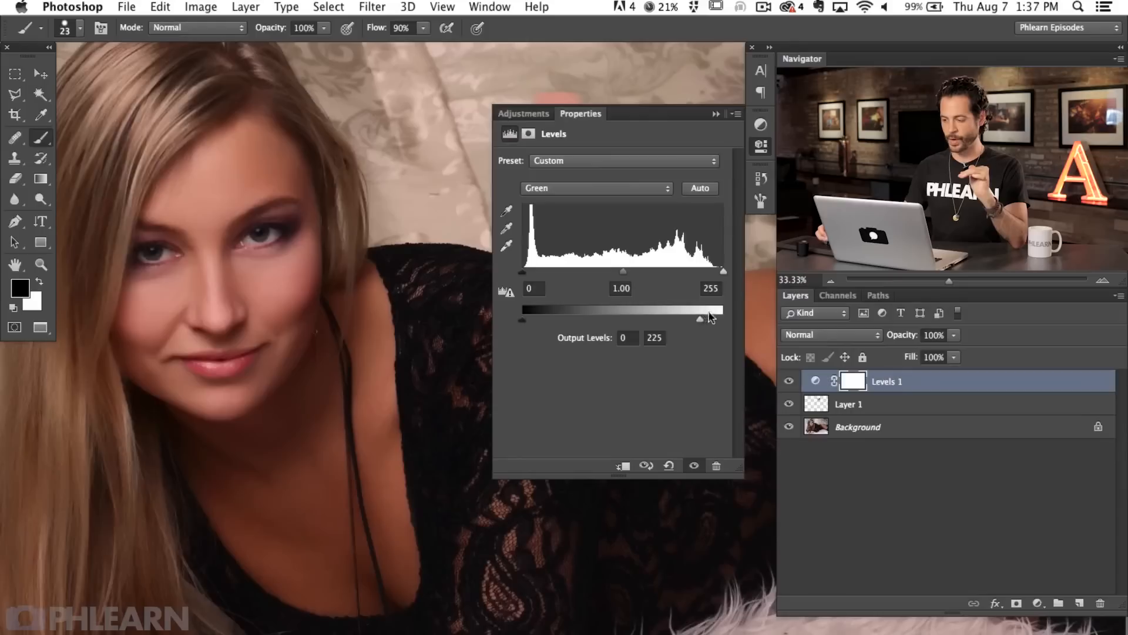
pyautogui.click(761, 147)
# Compare the image with and without the Levels 1 adjustment by toggling its visibility, leaving it visible.
pyautogui.moveTo(457, 379); pyautogui.dragTo(488, 382)
pyautogui.press('super+minus')
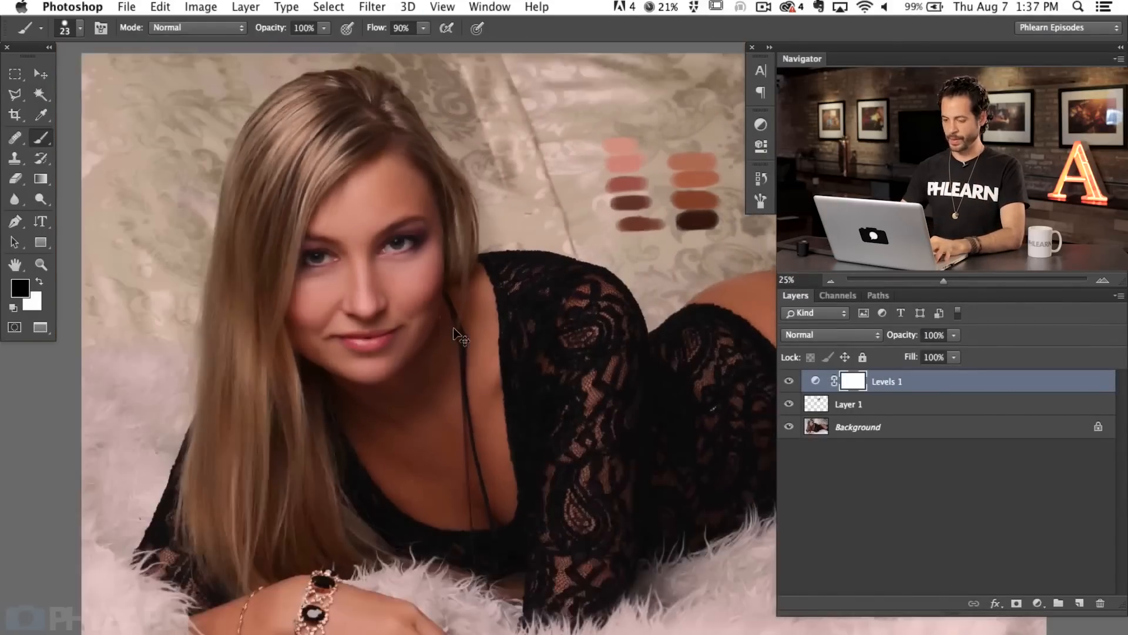
pyautogui.moveTo(640, 371); pyautogui.dragTo(627, 342)
pyautogui.click(789, 381)
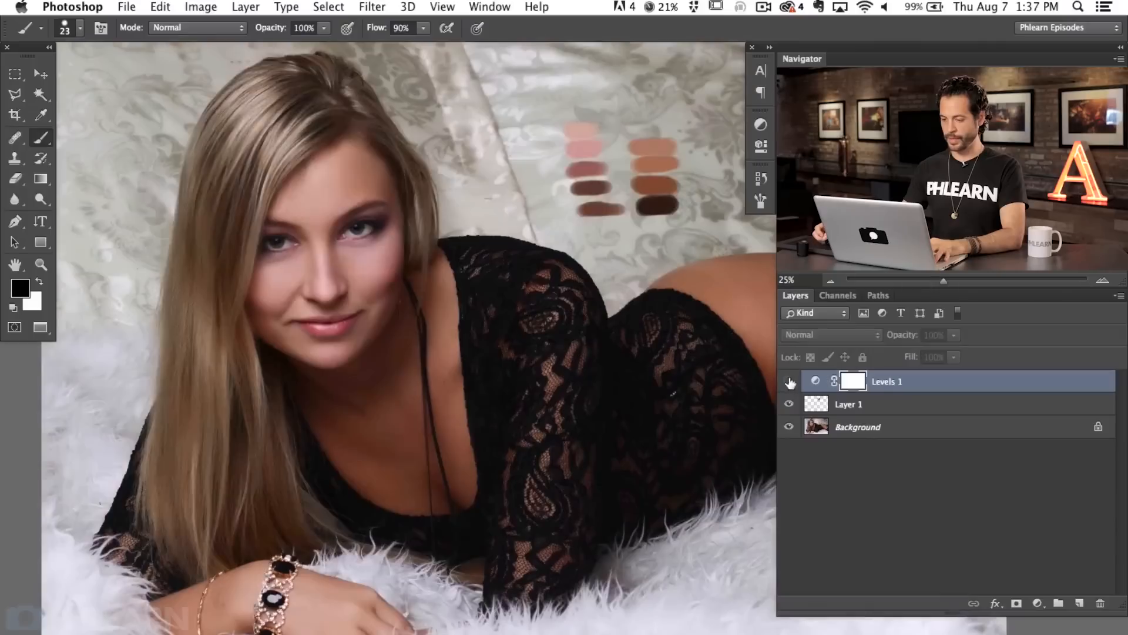
pyautogui.click(788, 384)
pyautogui.click(789, 383)
pyautogui.click(789, 383)
pyautogui.click(790, 384)
pyautogui.click(789, 383)
pyautogui.click(789, 383)
pyautogui.click(789, 383)
pyautogui.click(790, 383)
pyautogui.click(790, 383)
pyautogui.click(789, 383)
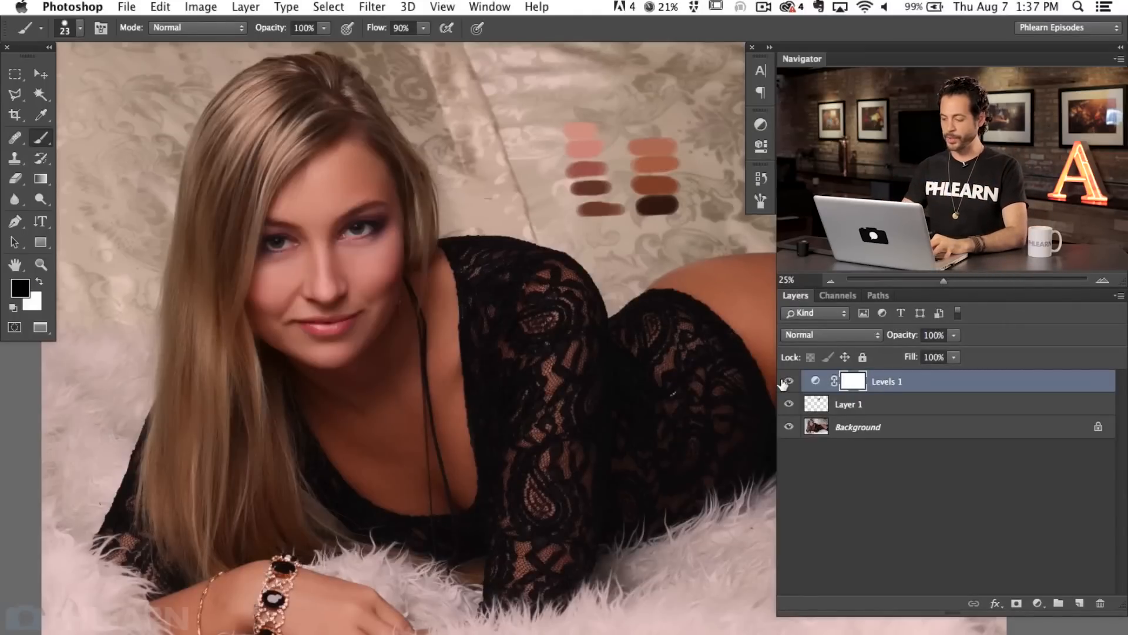
# Group the Levels 1 layer, add a layer mask to the group, and invert the mask to black.
pyautogui.press('super+g')
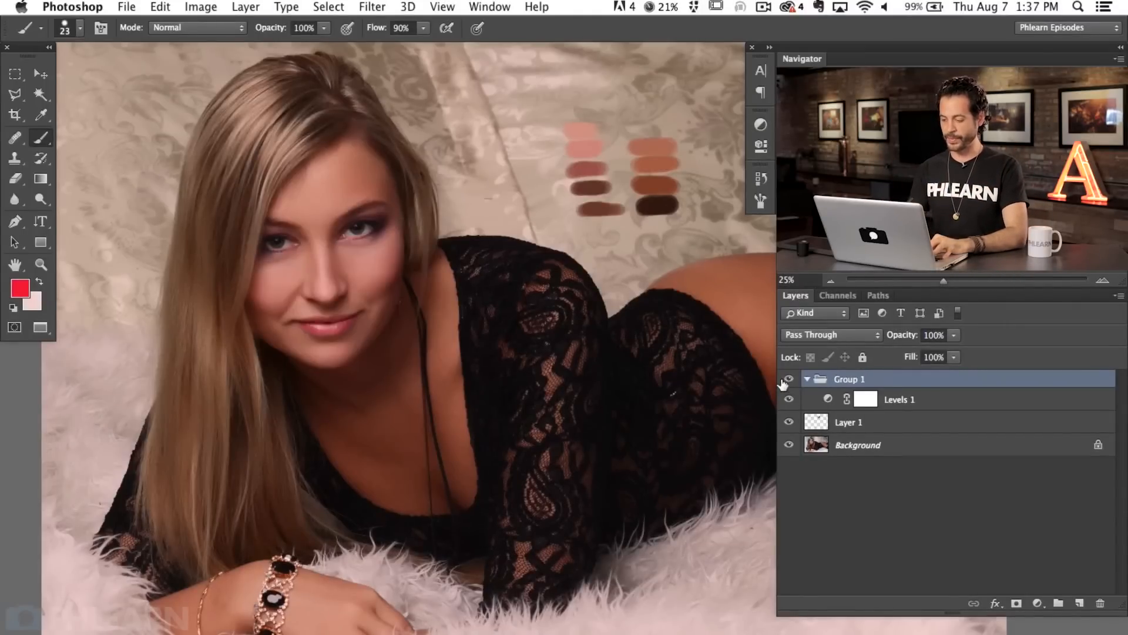
pyautogui.click(1016, 602)
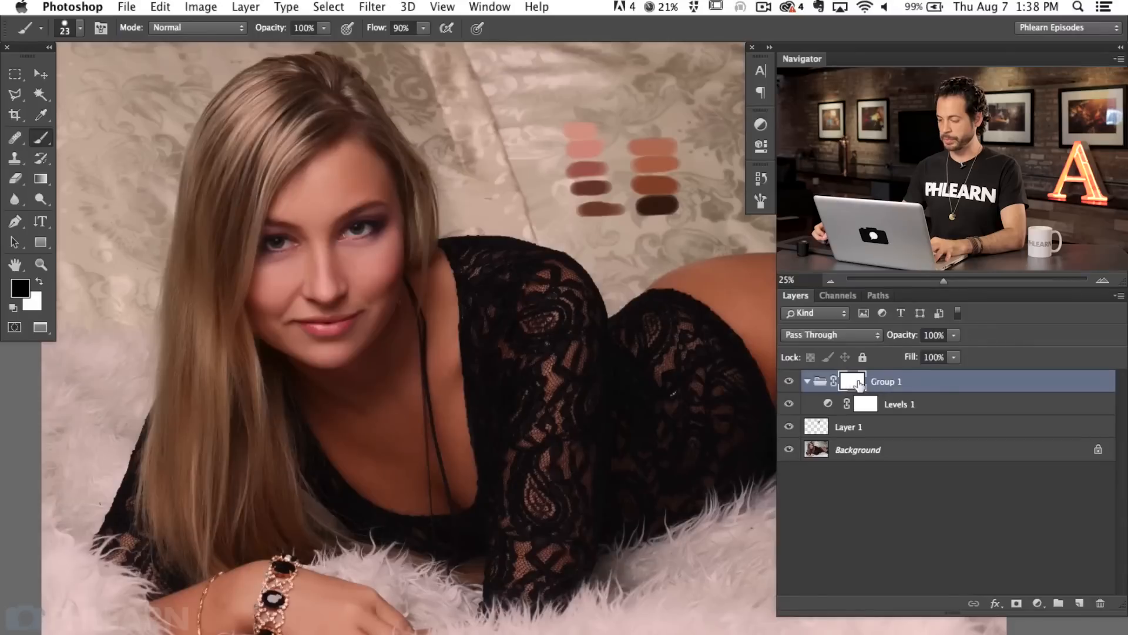
pyautogui.press('super+i')
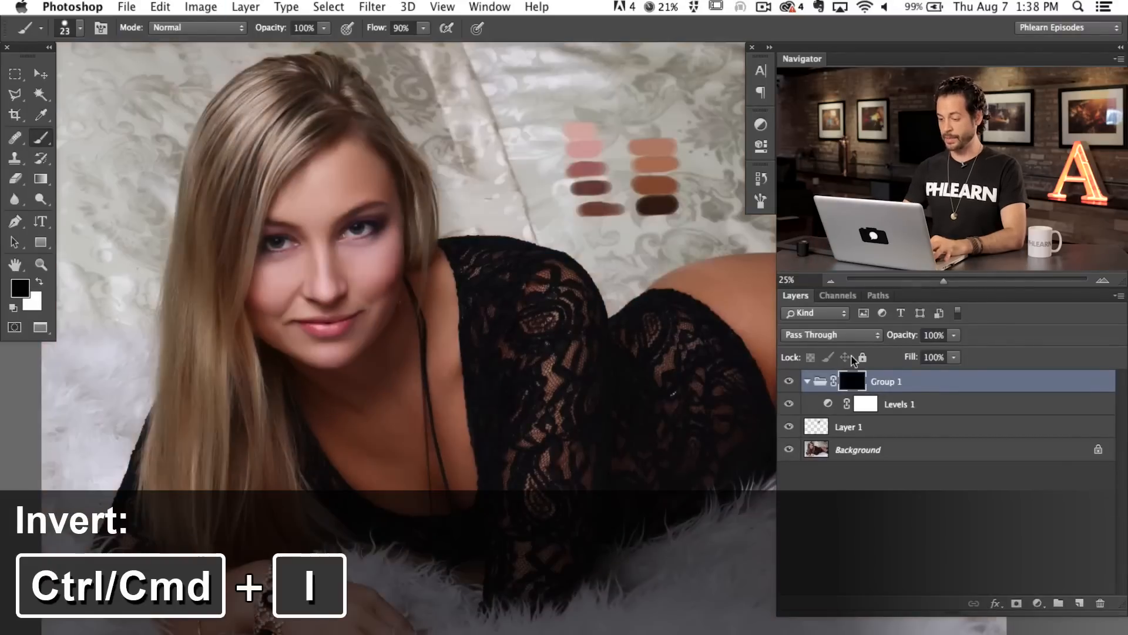
# Paint white with a size 100 brush on the Group 1 mask over the forehead and the cheek nearest the shoulder.
pyautogui.press('super+plus')
pyautogui.press('super+plus')
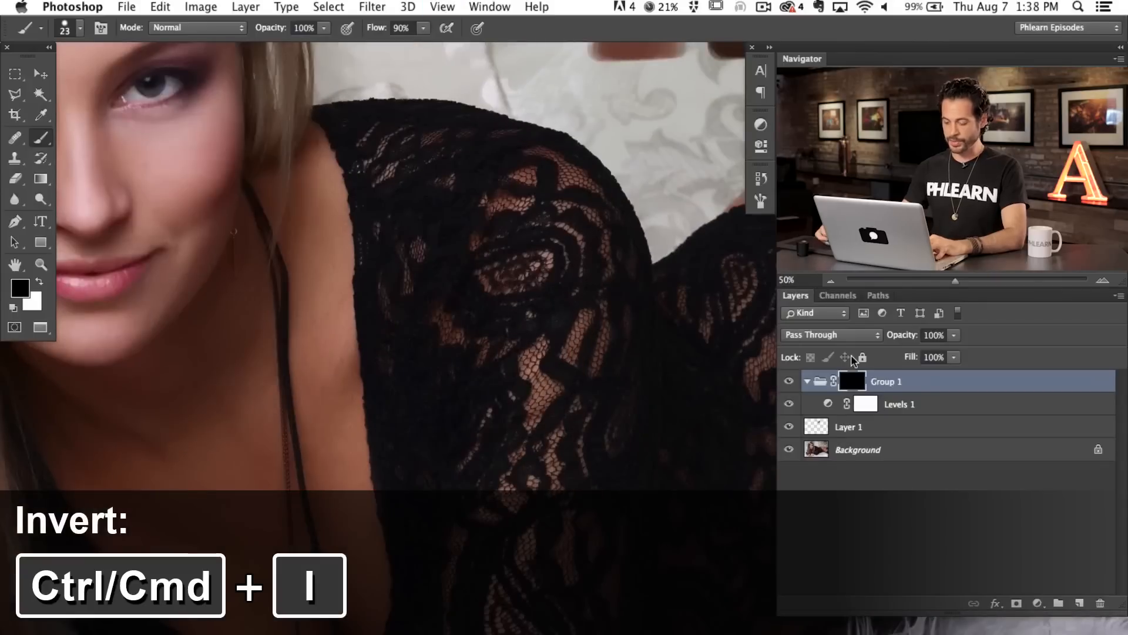
pyautogui.moveTo(268, 255); pyautogui.dragTo(453, 397)
pyautogui.moveTo(288, 311)
pyautogui.mouseDown()
pyautogui.moveTo(317, 312)
pyautogui.moveTo(325, 304)
pyautogui.moveTo(325, 322)
pyautogui.moveTo(328, 311)
pyautogui.moveTo(345, 329)
pyautogui.moveTo(336, 313)
pyautogui.moveTo(338, 346)
pyautogui.moveTo(374, 310)
pyautogui.moveTo(365, 358)
pyautogui.moveTo(395, 296)
pyautogui.moveTo(393, 323)
pyautogui.moveTo(388, 272)
pyautogui.moveTo(283, 271)
pyautogui.moveTo(266, 210)
pyautogui.moveTo(272, 185)
pyautogui.moveTo(204, 183)
pyautogui.moveTo(211, 158)
pyautogui.moveTo(250, 134)
pyautogui.moveTo(241, 140)
pyautogui.moveTo(297, 160)
pyautogui.moveTo(319, 128)
pyautogui.moveTo(305, 119)
pyautogui.moveTo(323, 105)
pyautogui.moveTo(399, 182)
pyautogui.moveTo(362, 166)
pyautogui.moveTo(294, 186)
pyautogui.mouseUp()
pyautogui.press('x')
pyautogui.click(332, 313)
pyautogui.press('space')
pyautogui.moveTo(340, 231); pyautogui.dragTo(309, 252)
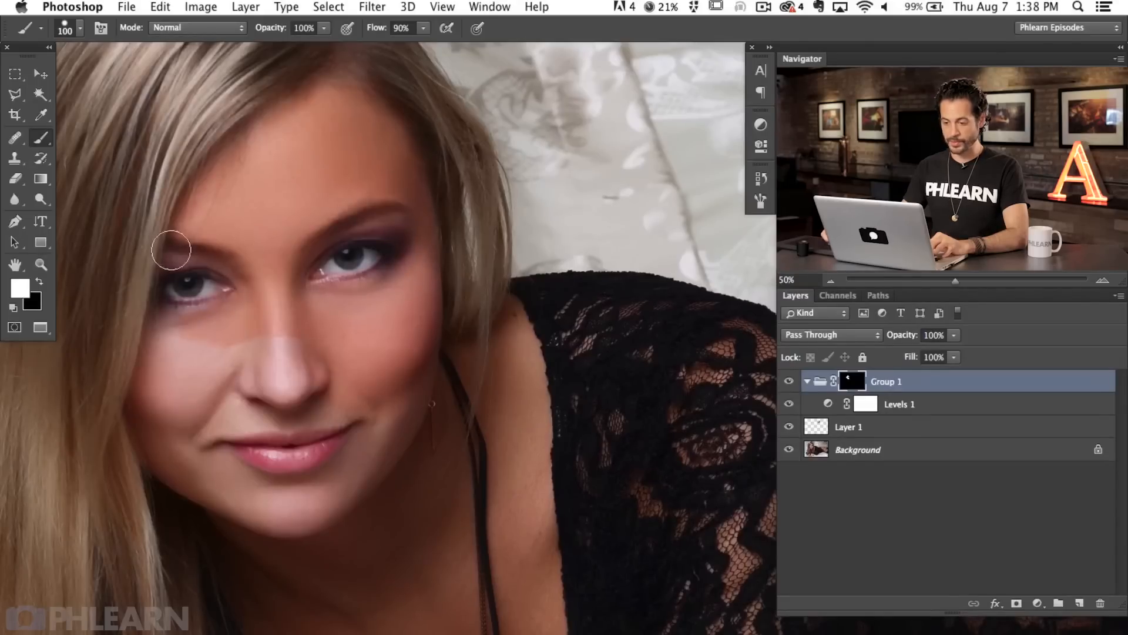
# Paint the group mask white over the remaining cheek, nose, mouth area and chin, enlarging the brush to 276 for the forehead and face edges.
pyautogui.moveTo(198, 319)
pyautogui.mouseDown()
pyautogui.moveTo(146, 372)
pyautogui.moveTo(152, 427)
pyautogui.moveTo(209, 334)
pyautogui.moveTo(183, 350)
pyautogui.moveTo(333, 337)
pyautogui.moveTo(201, 386)
pyautogui.moveTo(238, 401)
pyautogui.moveTo(237, 415)
pyautogui.moveTo(305, 413)
pyautogui.mouseUp()
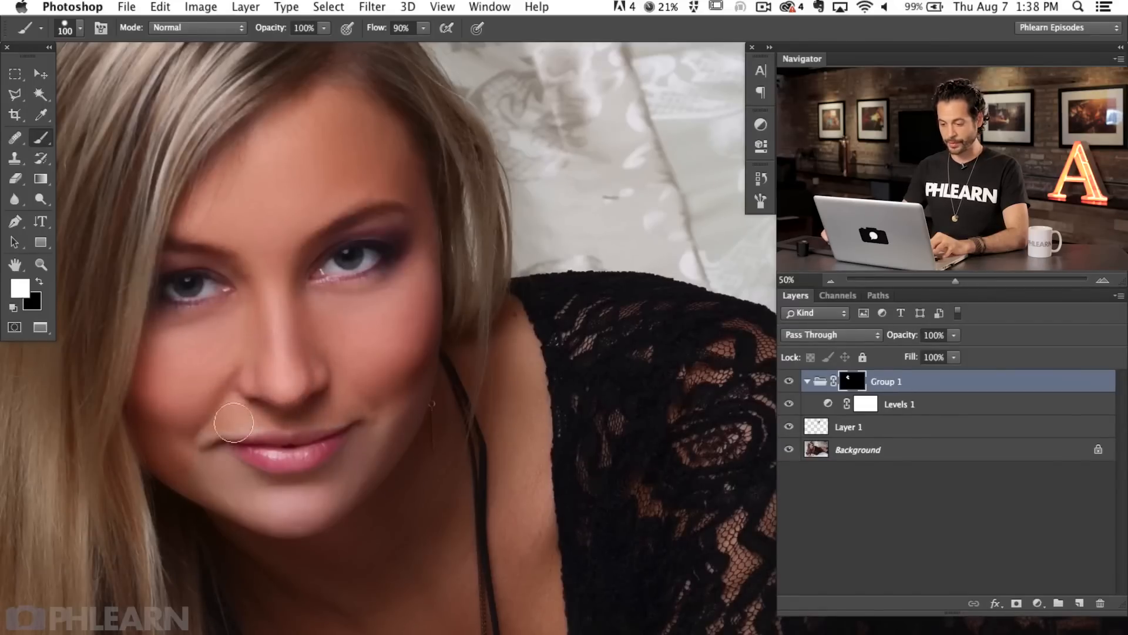
pyautogui.moveTo(210, 438)
pyautogui.mouseDown()
pyautogui.moveTo(252, 489)
pyautogui.moveTo(222, 489)
pyautogui.moveTo(292, 519)
pyautogui.moveTo(241, 505)
pyautogui.moveTo(302, 515)
pyautogui.moveTo(261, 490)
pyautogui.moveTo(291, 496)
pyautogui.moveTo(360, 456)
pyautogui.moveTo(384, 409)
pyautogui.moveTo(298, 412)
pyautogui.mouseUp()
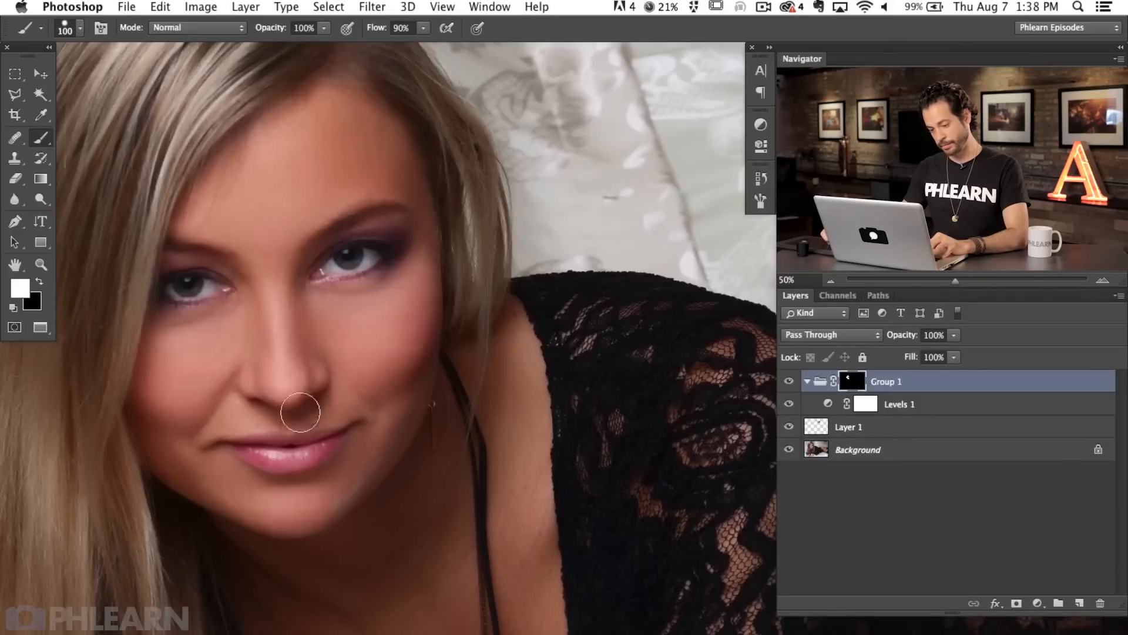
pyautogui.moveTo(377, 358)
pyautogui.mouseDown()
pyautogui.moveTo(354, 485)
pyautogui.moveTo(336, 499)
pyautogui.moveTo(396, 421)
pyautogui.moveTo(345, 488)
pyautogui.moveTo(385, 447)
pyautogui.moveTo(424, 327)
pyautogui.moveTo(366, 476)
pyautogui.moveTo(420, 331)
pyautogui.moveTo(389, 361)
pyautogui.moveTo(416, 302)
pyautogui.moveTo(409, 172)
pyautogui.mouseUp()
pyautogui.moveTo(302, 169)
pyautogui.mouseDown()
pyautogui.moveTo(274, 8)
pyautogui.moveTo(237, 140)
pyautogui.moveTo(254, 141)
pyautogui.moveTo(277, 109)
pyautogui.moveTo(311, 106)
pyautogui.moveTo(348, 134)
pyautogui.mouseUp()
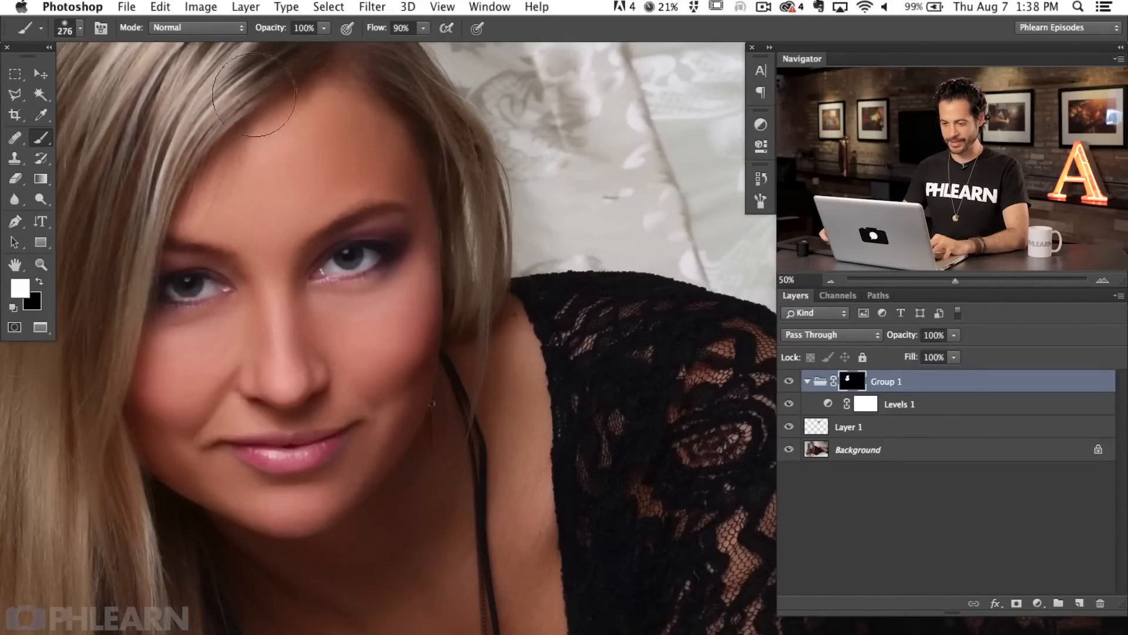
# Compare the face before and after the correction by toggling Group 1's visibility, leaving it visible.
pyautogui.press('super+minus')
pyautogui.press('super+minus')
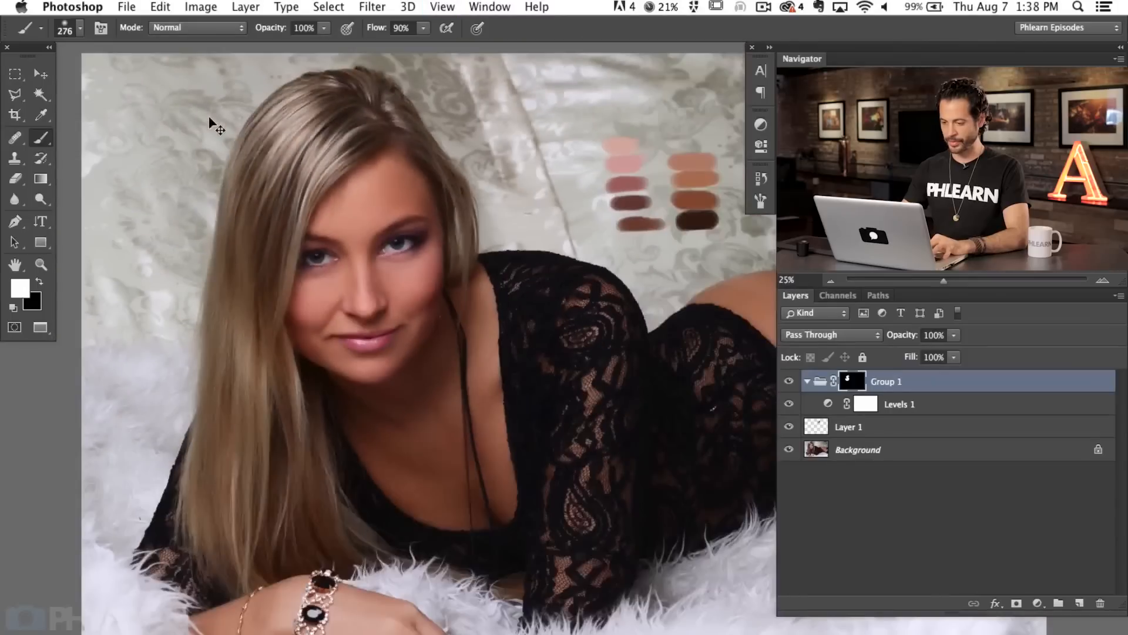
pyautogui.moveTo(426, 404); pyautogui.dragTo(352, 380)
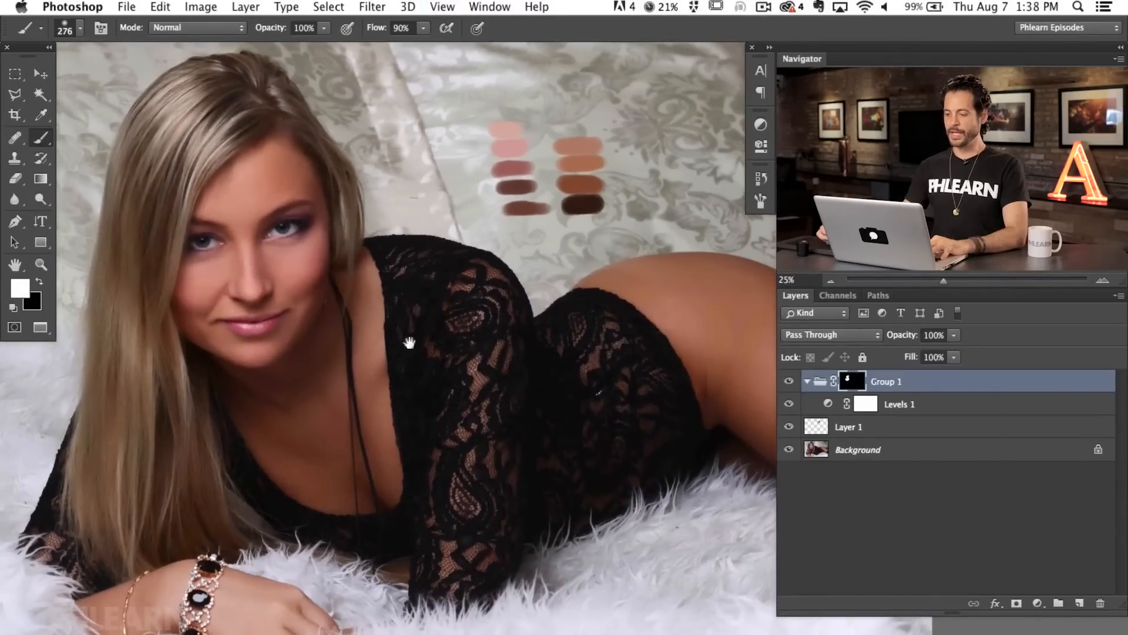
pyautogui.click(787, 382)
pyautogui.click(789, 382)
pyautogui.click(789, 382)
pyautogui.click(789, 382)
pyautogui.click(789, 382)
pyautogui.click(789, 382)
pyautogui.click(789, 382)
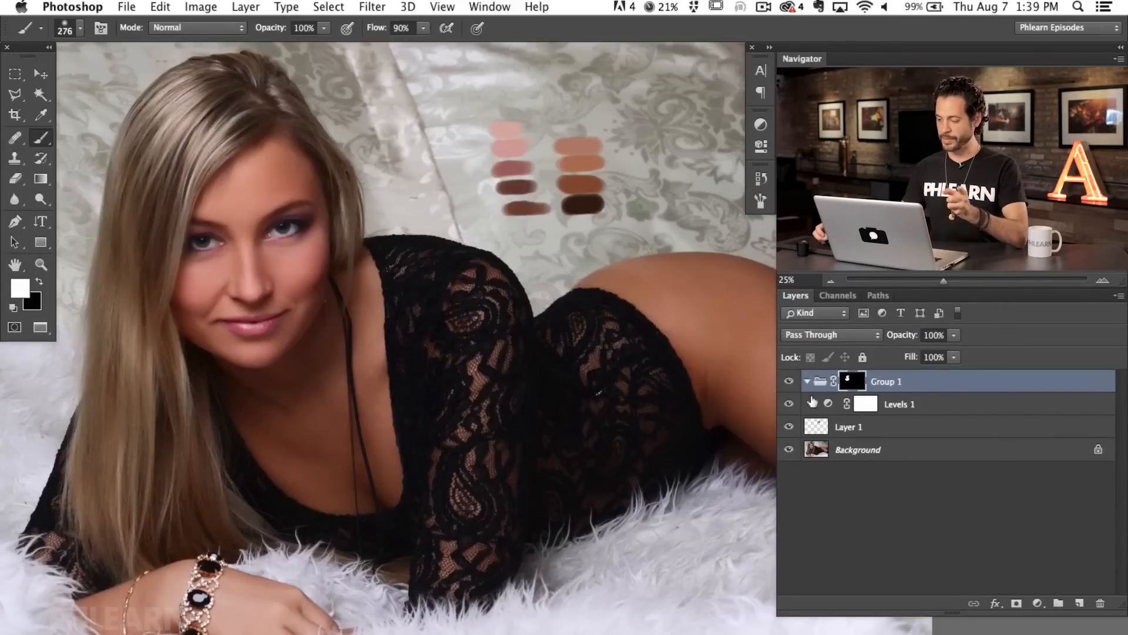
# In the Levels 1 adjustment, lower the output white level to 185 for the Blue channel and 215 for the Green channel.
pyautogui.doubleClick(828, 404)
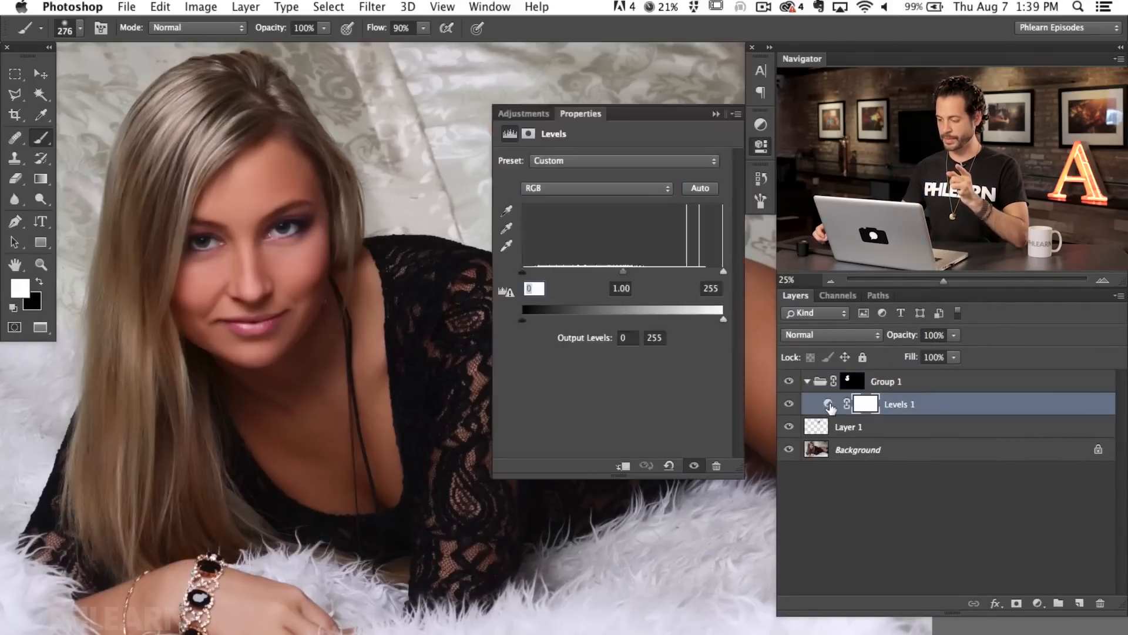
pyautogui.click(612, 188)
pyautogui.click(612, 222)
pyautogui.moveTo(724, 319); pyautogui.dragTo(679, 319)
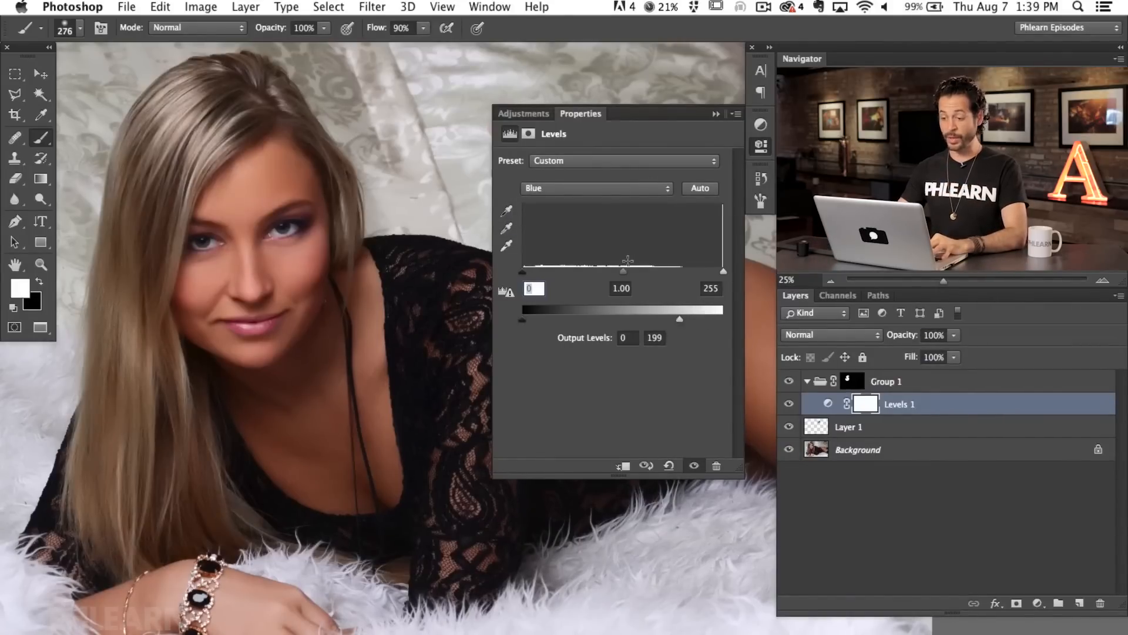
pyautogui.press('super+minus')
pyautogui.moveTo(389, 477)
pyautogui.mouseDown()
pyautogui.moveTo(250, 463)
pyautogui.moveTo(204, 477)
pyautogui.mouseUp()
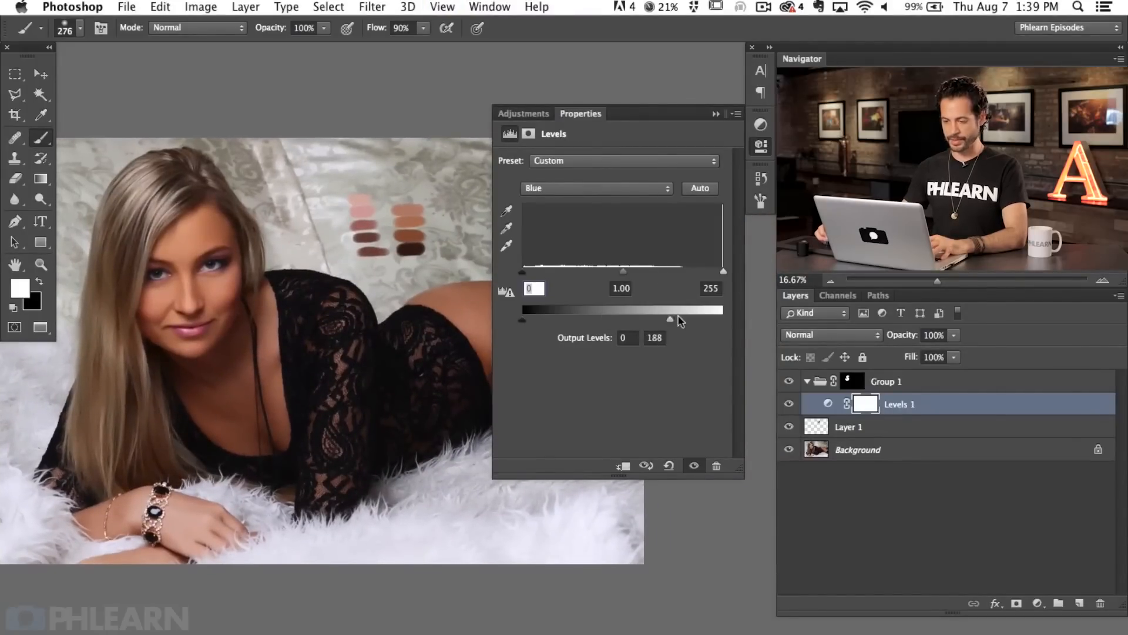
pyautogui.moveTo(649, 320); pyautogui.dragTo(633, 319)
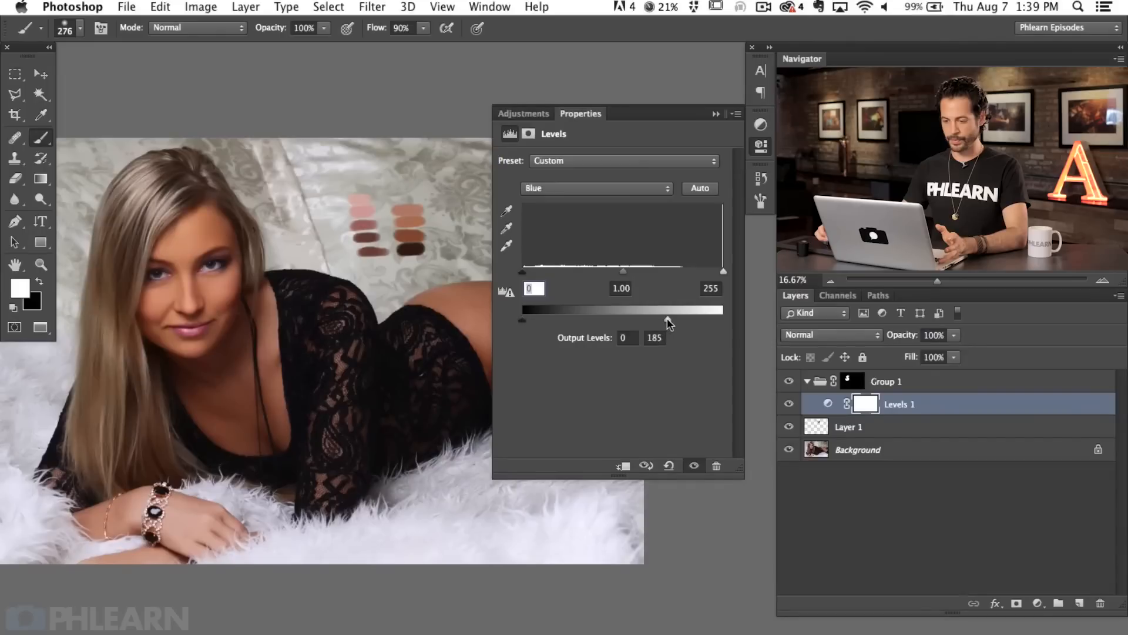
pyautogui.click(617, 188)
pyautogui.click(617, 176)
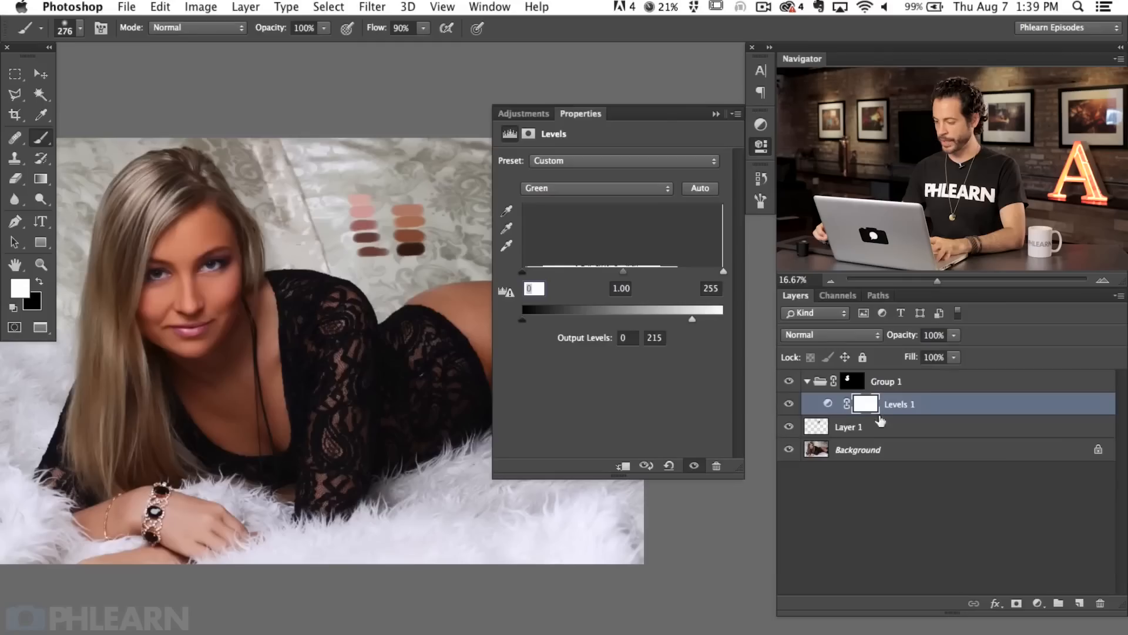
# Add a Hue/Saturation adjustment layer above Levels 1 inside Group 1 and set its saturation to -11.
pyautogui.click(1037, 603)
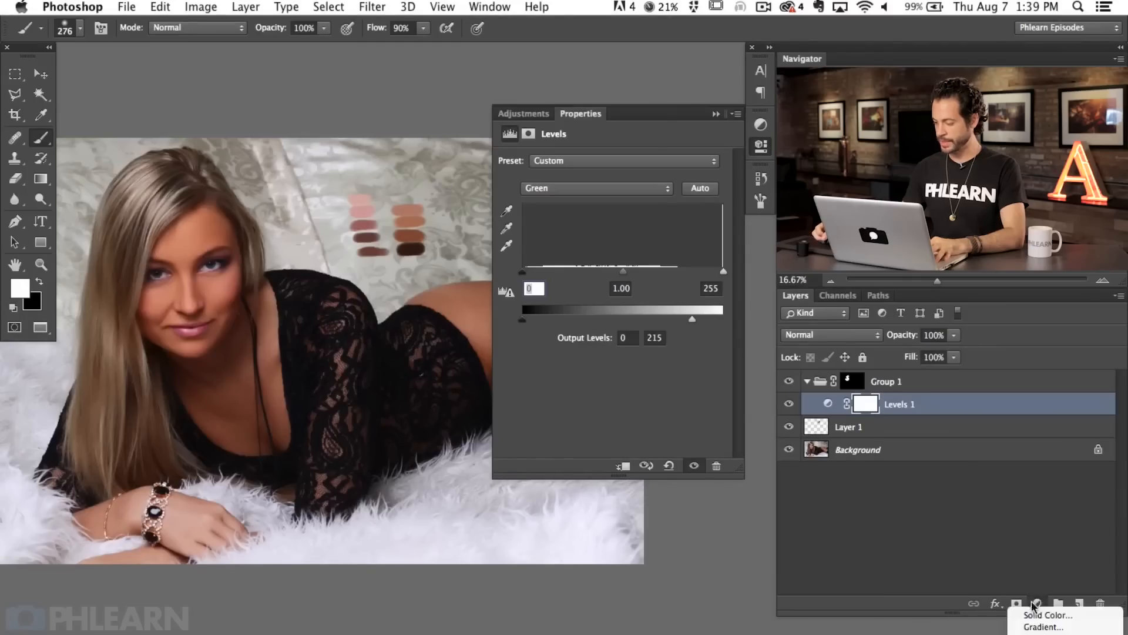
pyautogui.click(1049, 632)
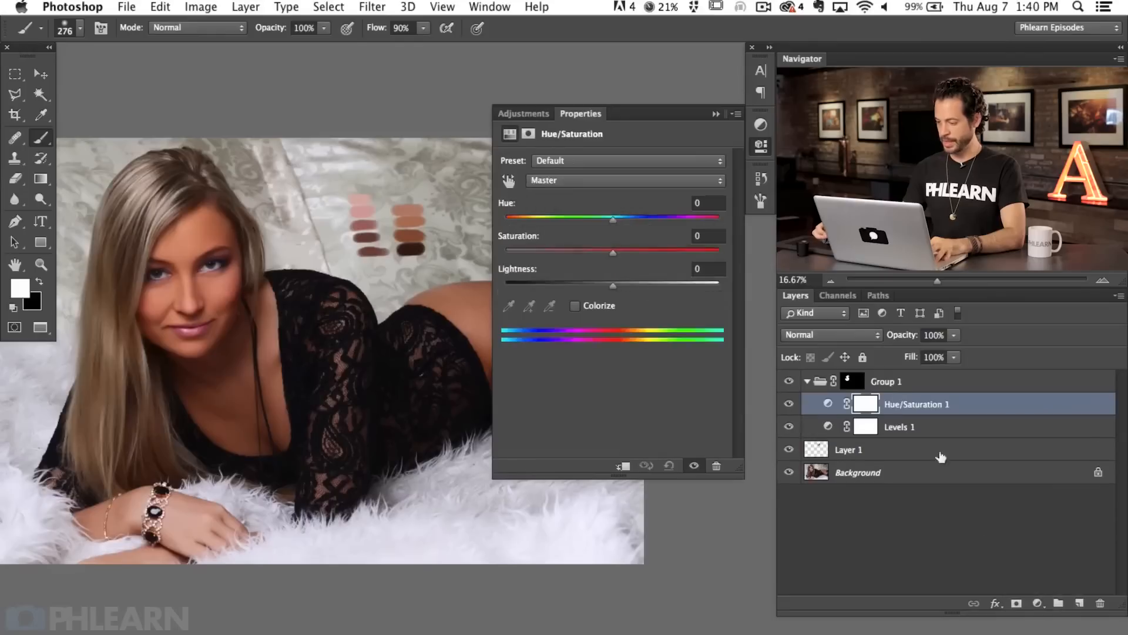
pyautogui.moveTo(611, 251)
pyautogui.mouseDown()
pyautogui.moveTo(599, 250)
pyautogui.moveTo(647, 253)
pyautogui.moveTo(604, 252)
pyautogui.mouseUp()
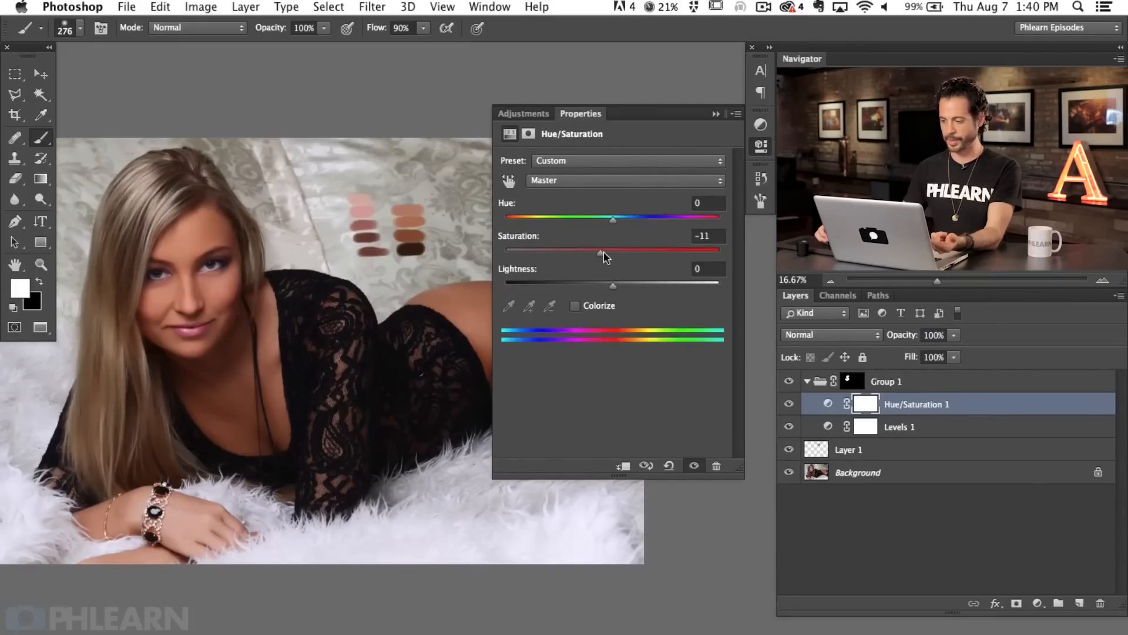
# Compare the face with and without the Hue/Saturation 1 adjustment by toggling its visibility, leaving it visible.
pyautogui.click(789, 404)
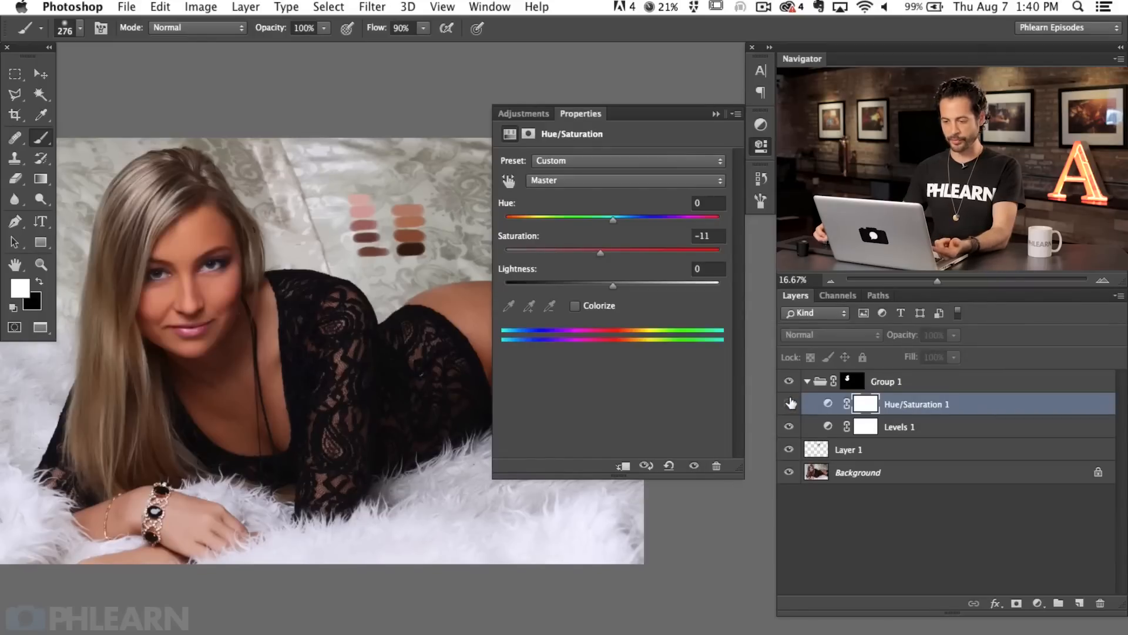
pyautogui.click(790, 403)
pyautogui.click(789, 403)
pyautogui.click(789, 404)
pyautogui.press('super+equal')
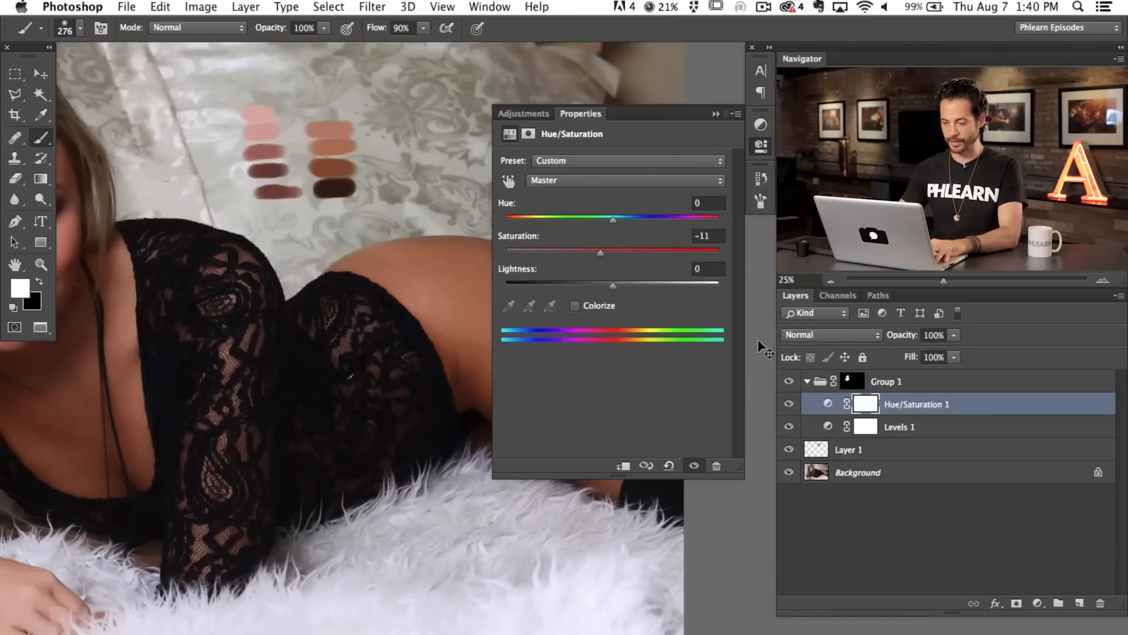
pyautogui.moveTo(451, 338); pyautogui.dragTo(623, 459)
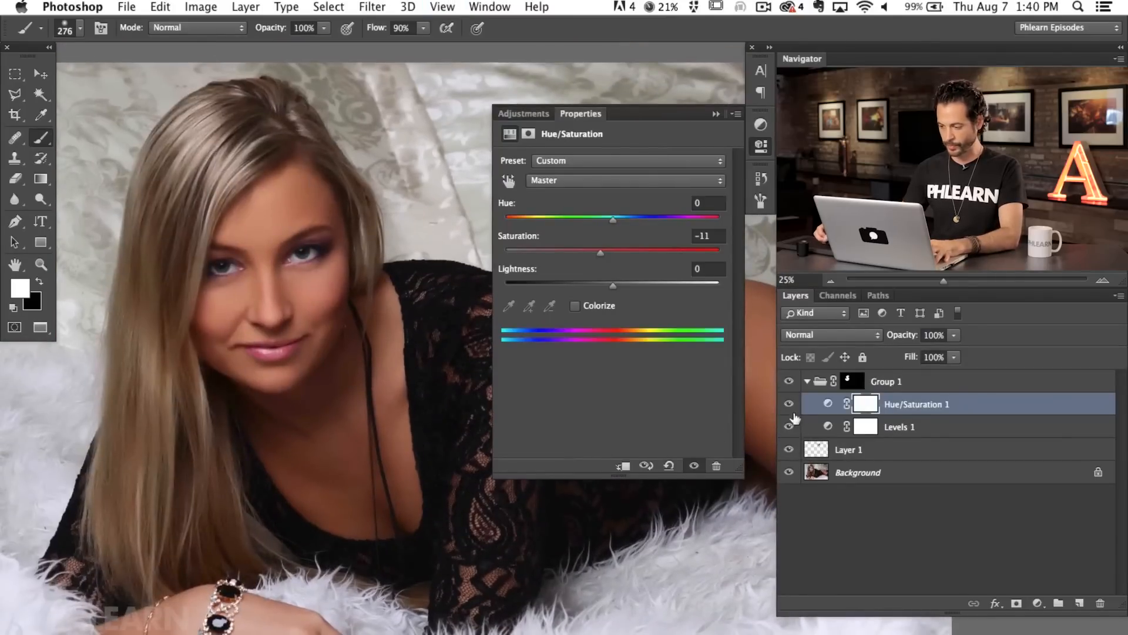
pyautogui.click(788, 404)
pyautogui.click(788, 404)
pyautogui.click(788, 405)
pyautogui.moveTo(597, 555); pyautogui.dragTo(556, 543)
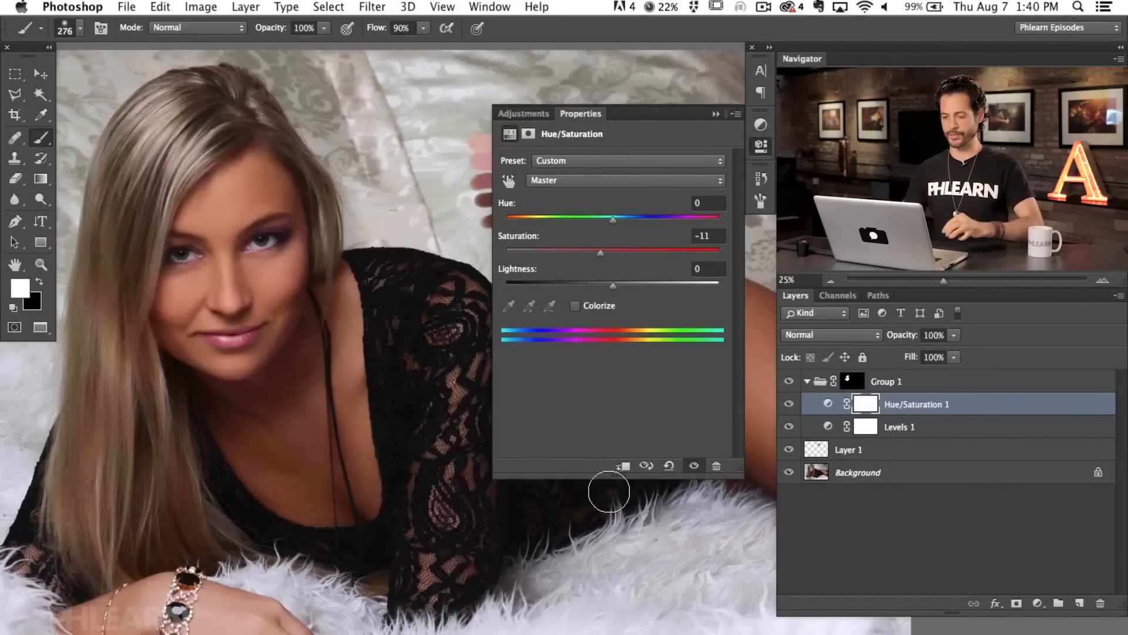
pyautogui.moveTo(378, 423); pyautogui.dragTo(405, 419)
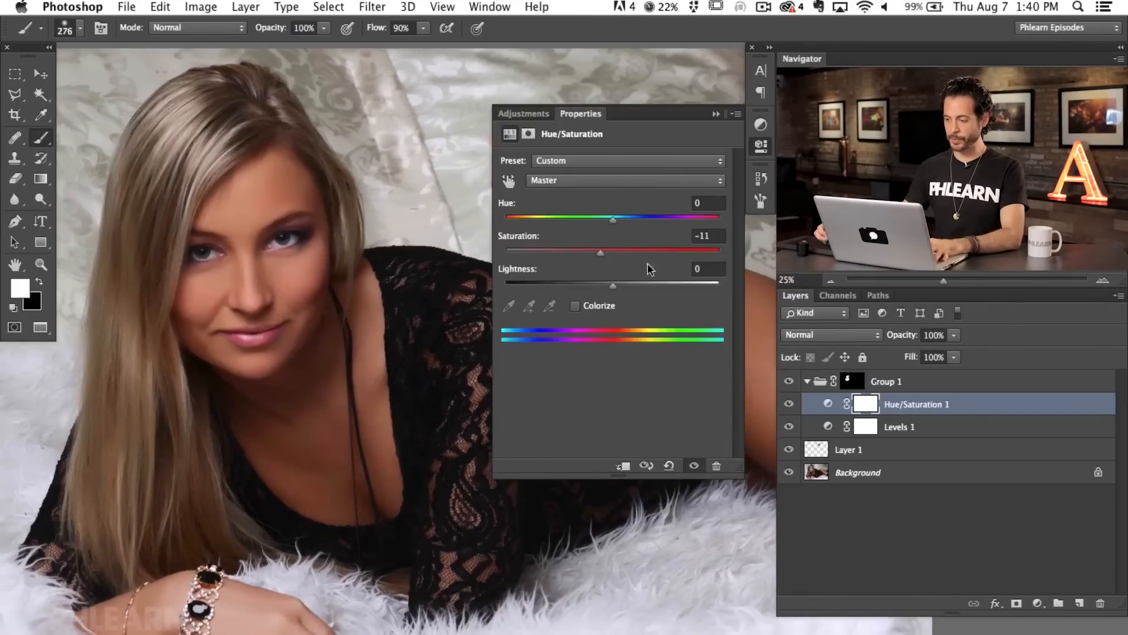
# Raise the Levels 1 black input level to 10 on the RGB channel, keeping the white input at 255.
pyautogui.click(830, 428)
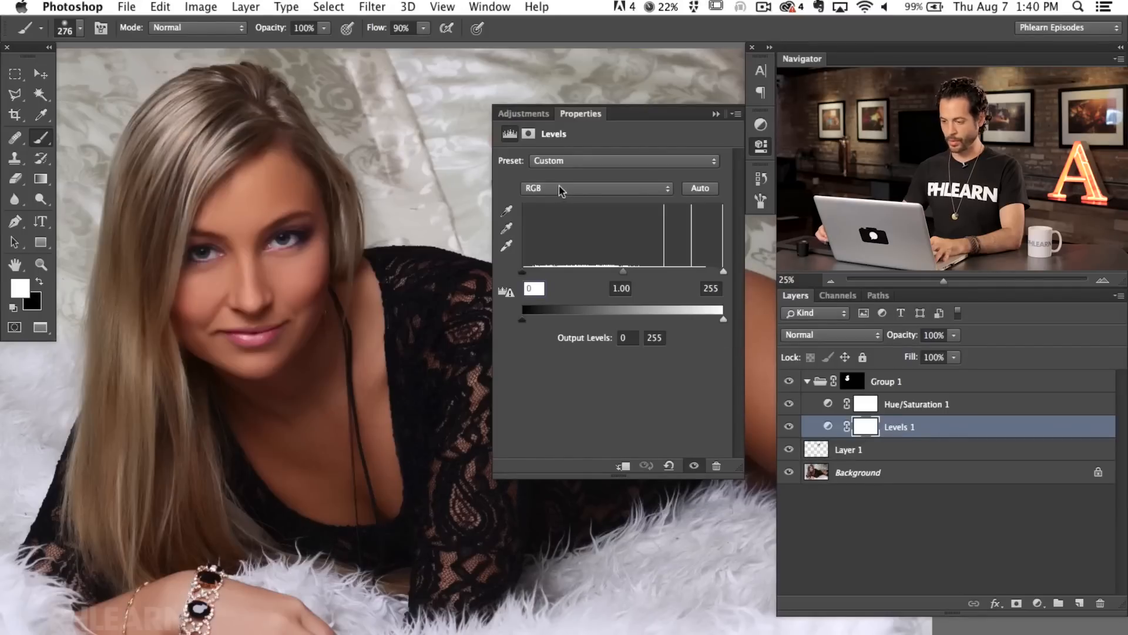
pyautogui.moveTo(523, 272); pyautogui.dragTo(528, 272)
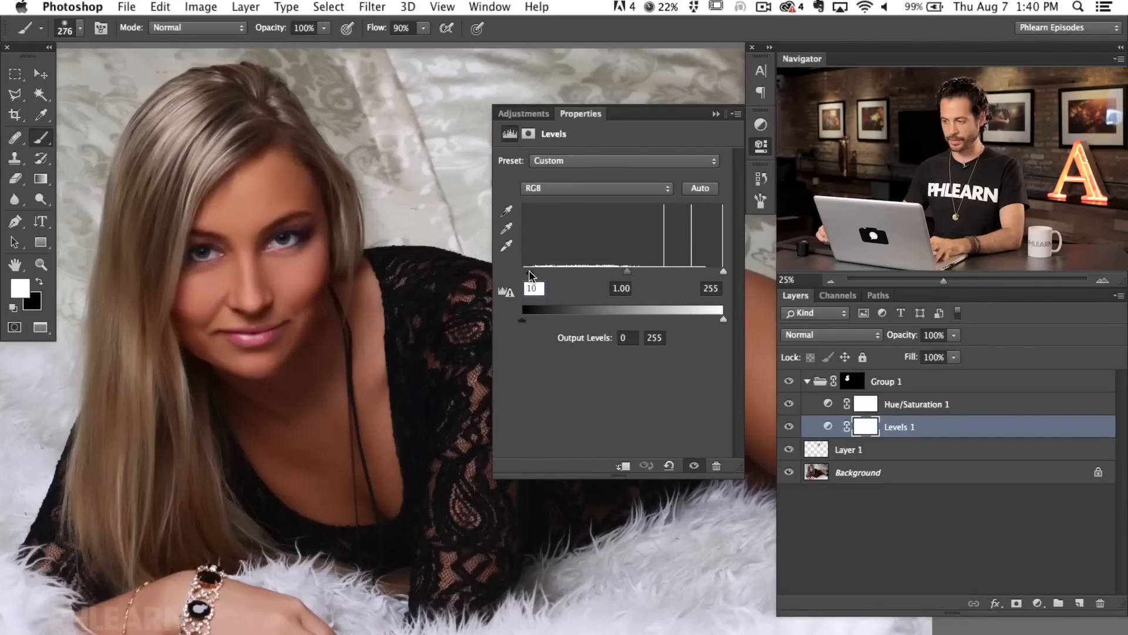
pyautogui.moveTo(718, 272); pyautogui.dragTo(724, 272)
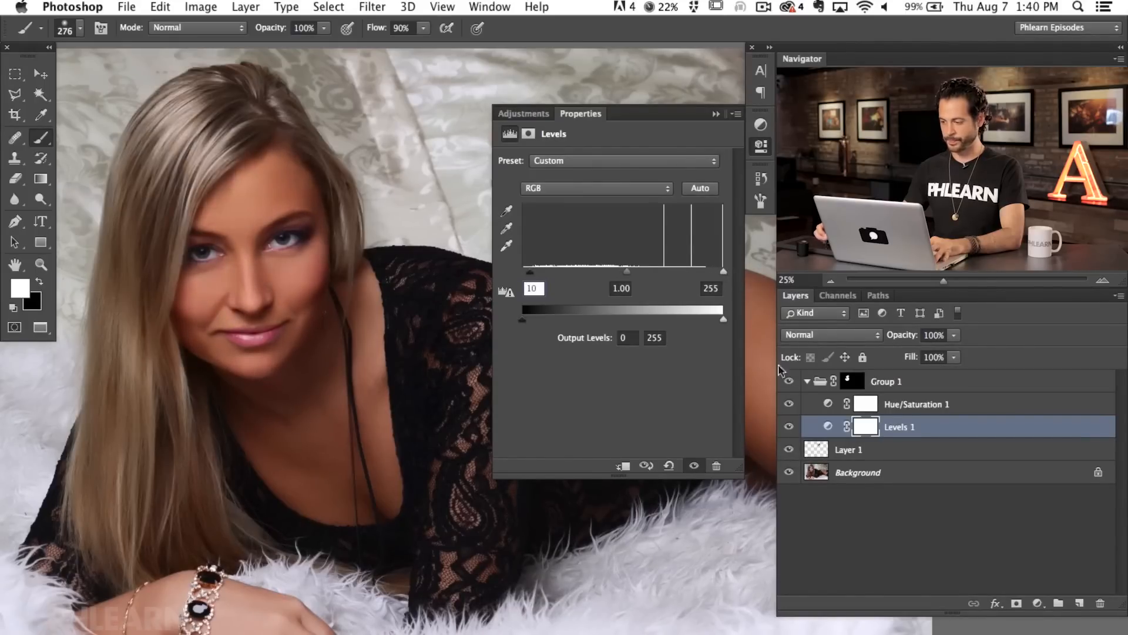
# Set the Hue/Saturation 1 saturation to -13 and close the adjustment's properties.
pyautogui.click(821, 404)
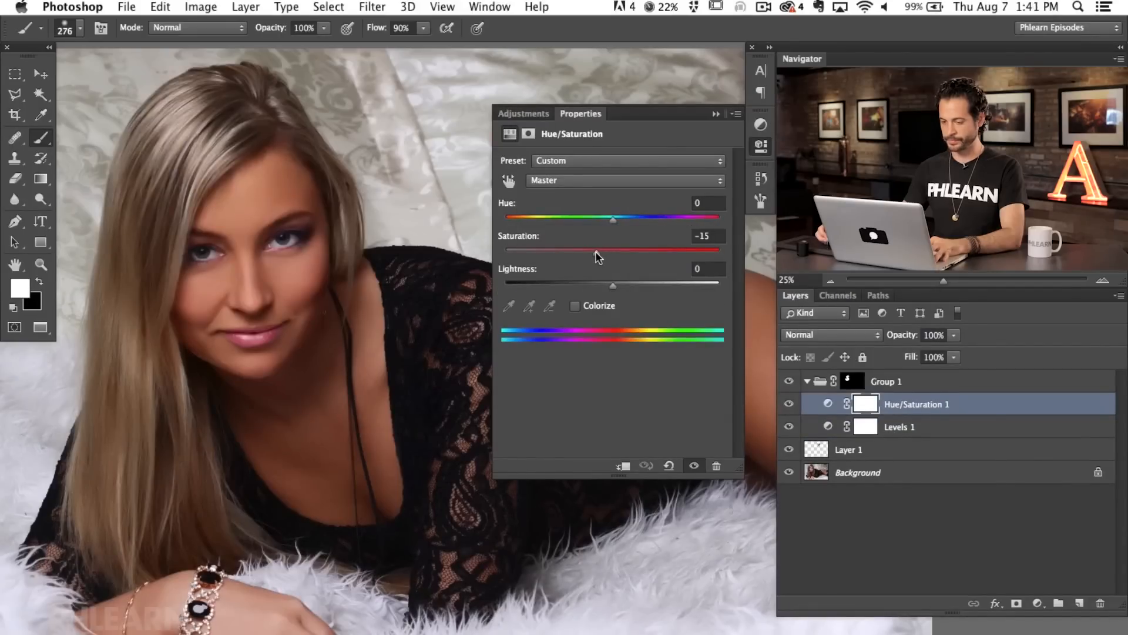
pyautogui.moveTo(596, 252); pyautogui.dragTo(598, 254)
pyautogui.moveTo(425, 381); pyautogui.dragTo(400, 376)
pyautogui.press('super+minus')
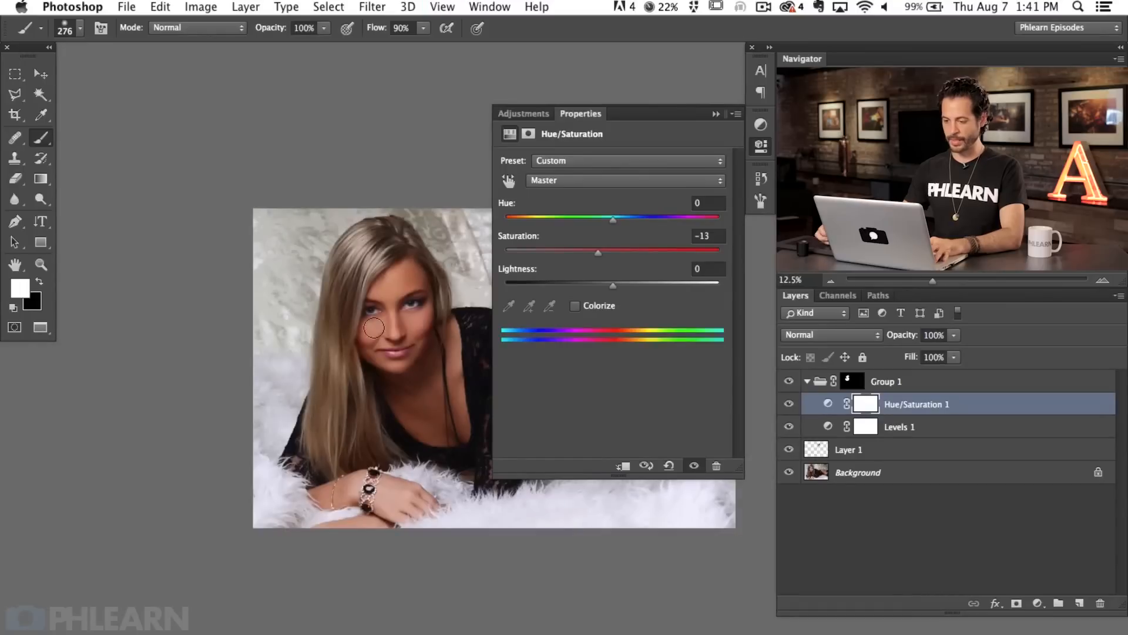
pyautogui.moveTo(402, 476); pyautogui.dragTo(276, 474)
pyautogui.click(762, 146)
# Compare the face with and without the adjustments inside Group 1 by toggling their visibility, leaving both visible.
pyautogui.press('super+plus')
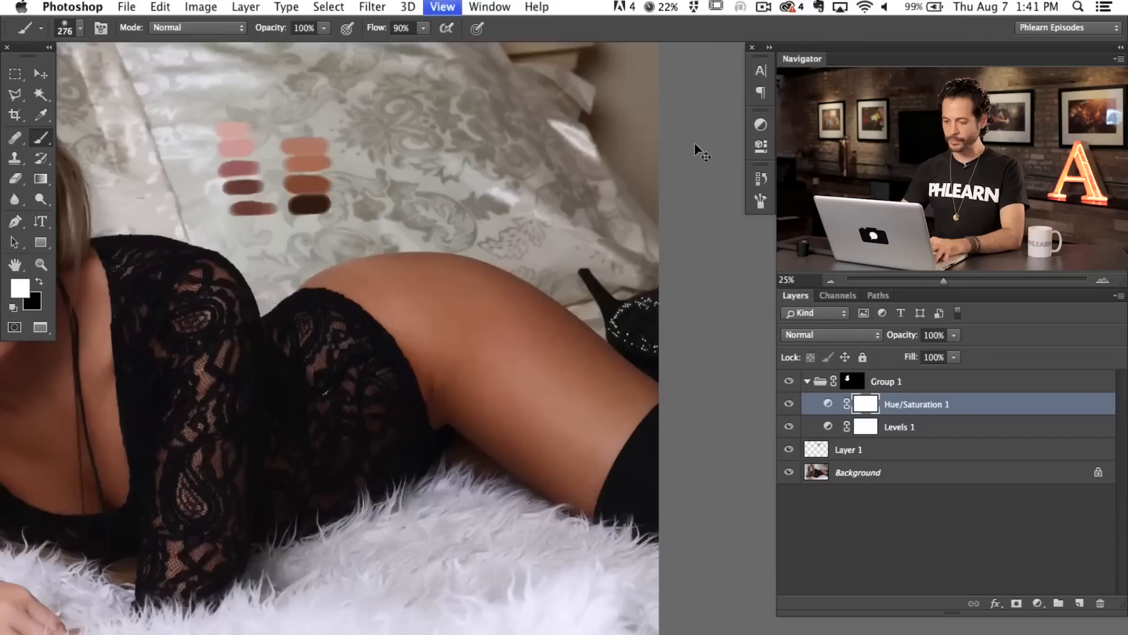
pyautogui.moveTo(310, 397); pyautogui.dragTo(575, 517)
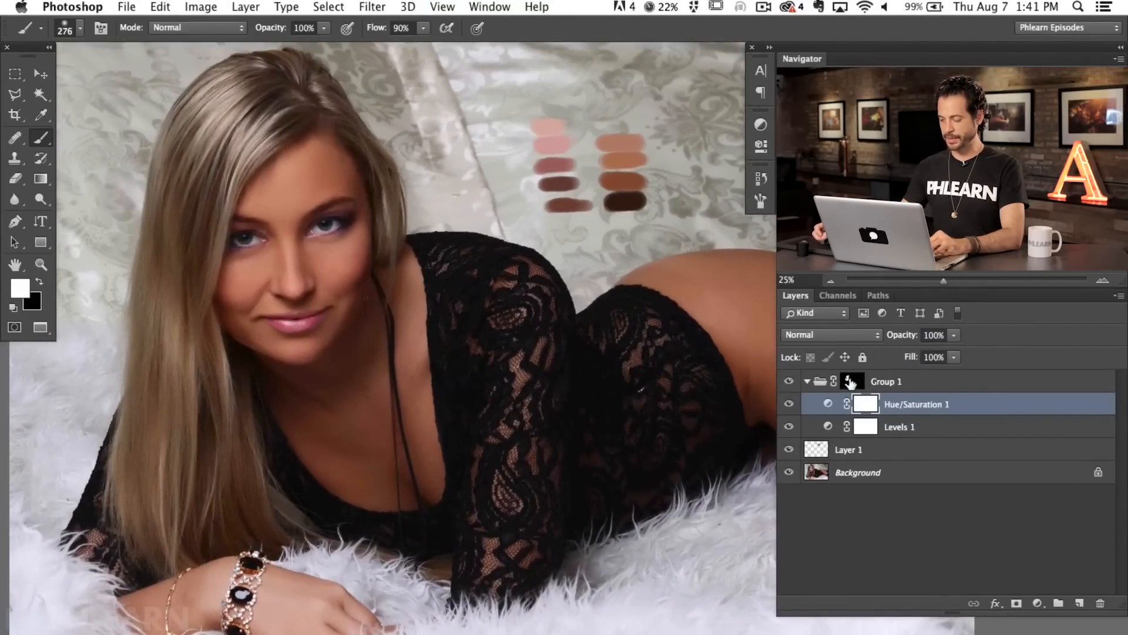
pyautogui.moveTo(788, 405); pyautogui.dragTo(787, 429)
pyautogui.click(787, 428)
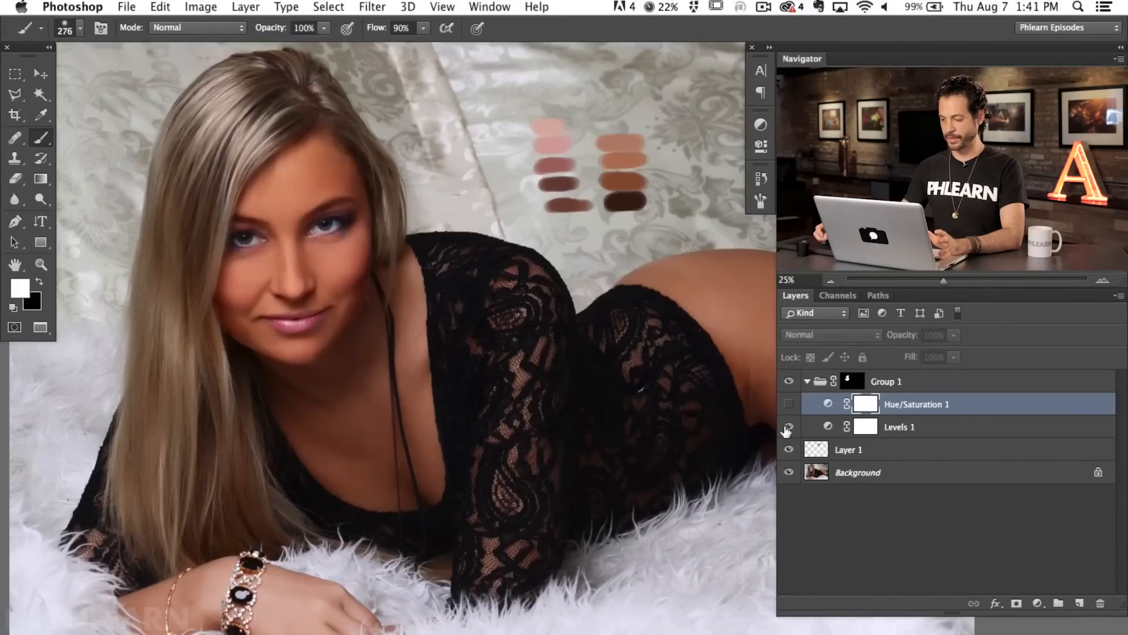
pyautogui.click(789, 406)
pyautogui.click(788, 406)
pyautogui.click(788, 406)
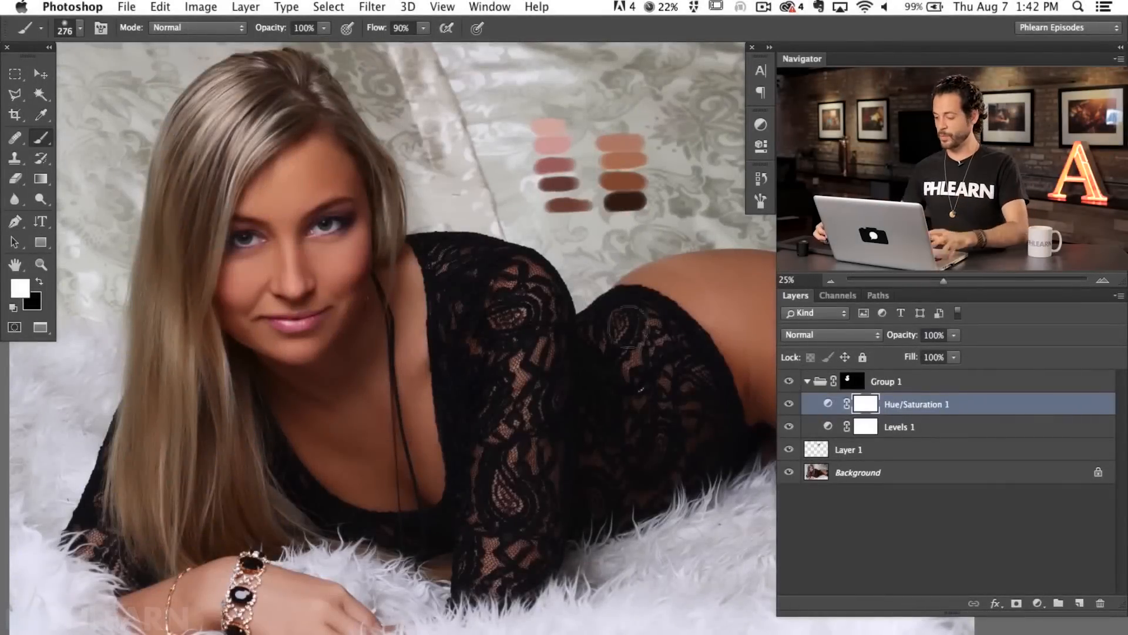
# Delete the color swatch layer, Layer 1, and collapse Group 1.
pyautogui.click(859, 451)
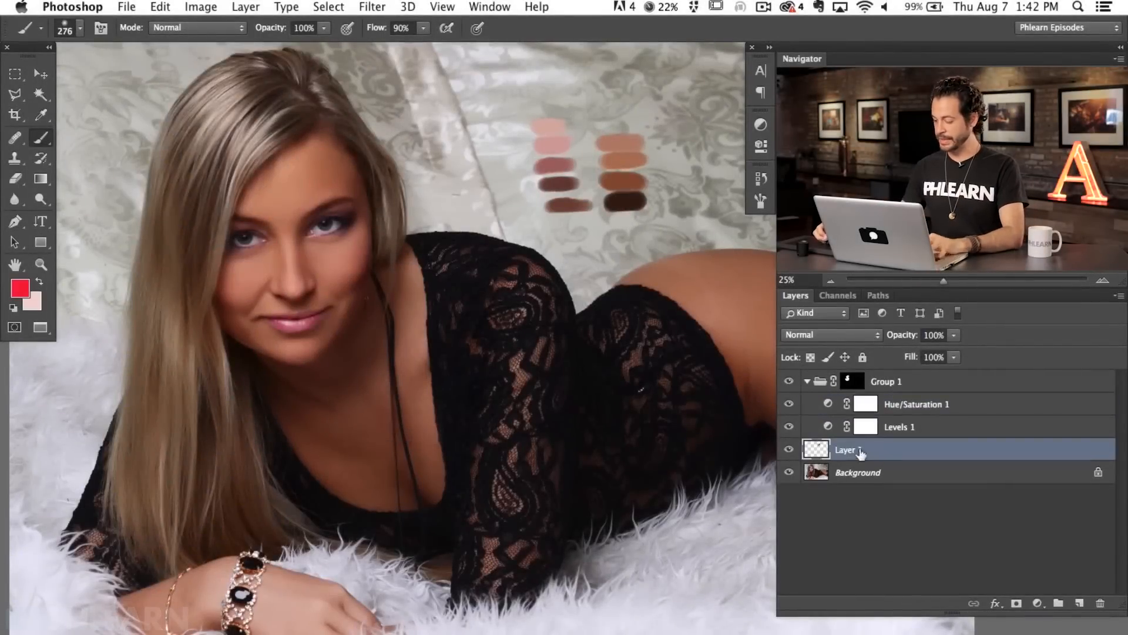
pyautogui.press('BackSpace')
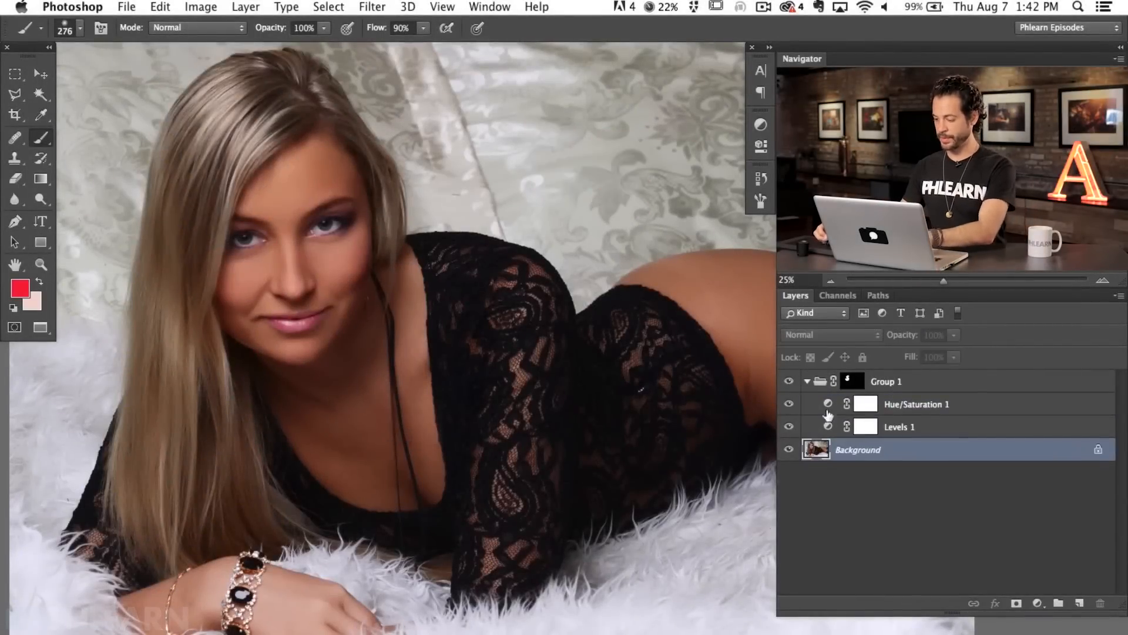
pyautogui.click(806, 382)
# Lower Group 1's opacity to 81% and compare the face before and after by toggling the group's visibility, leaving it visible.
pyautogui.click(851, 382)
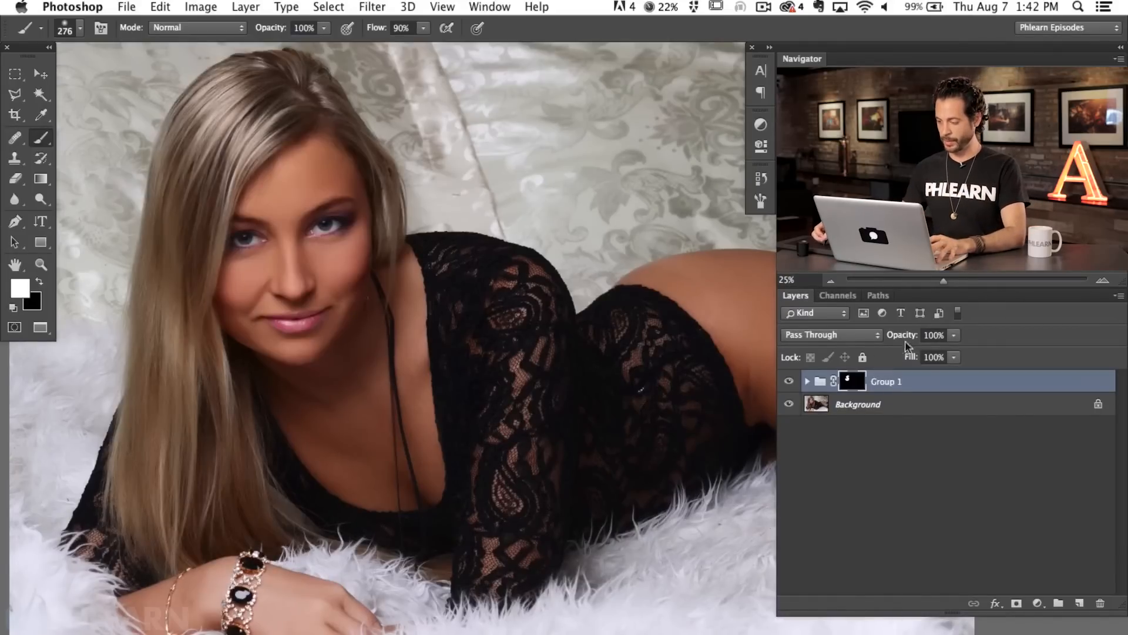
pyautogui.moveTo(913, 340); pyautogui.dragTo(905, 338)
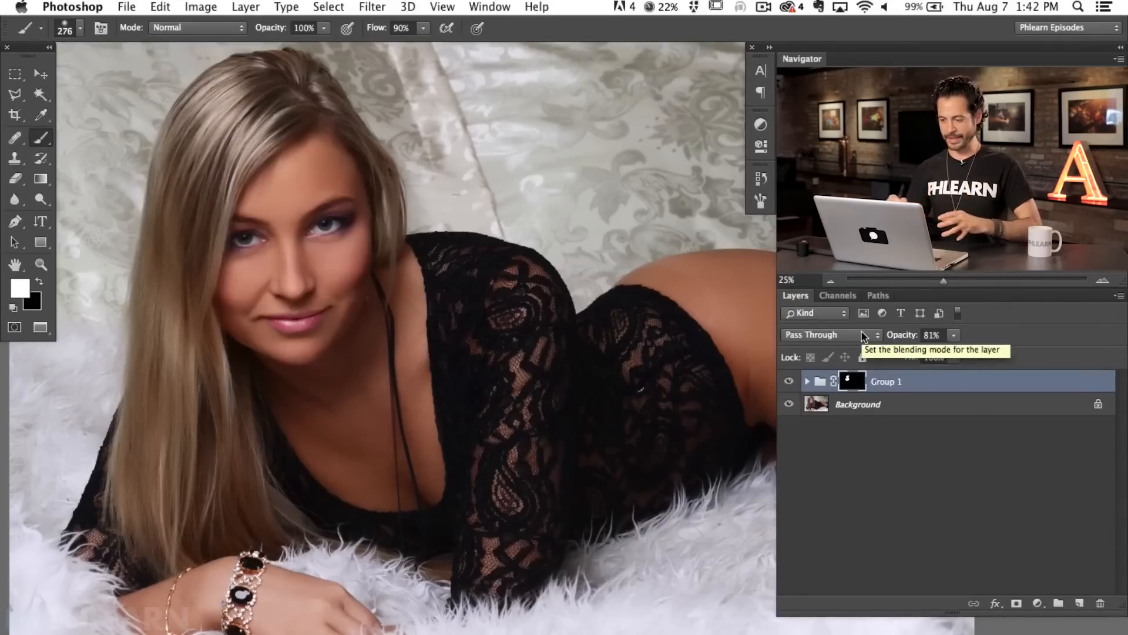
pyautogui.moveTo(478, 462)
pyautogui.mouseDown()
pyautogui.moveTo(408, 455)
pyautogui.moveTo(405, 466)
pyautogui.moveTo(415, 461)
pyautogui.mouseUp()
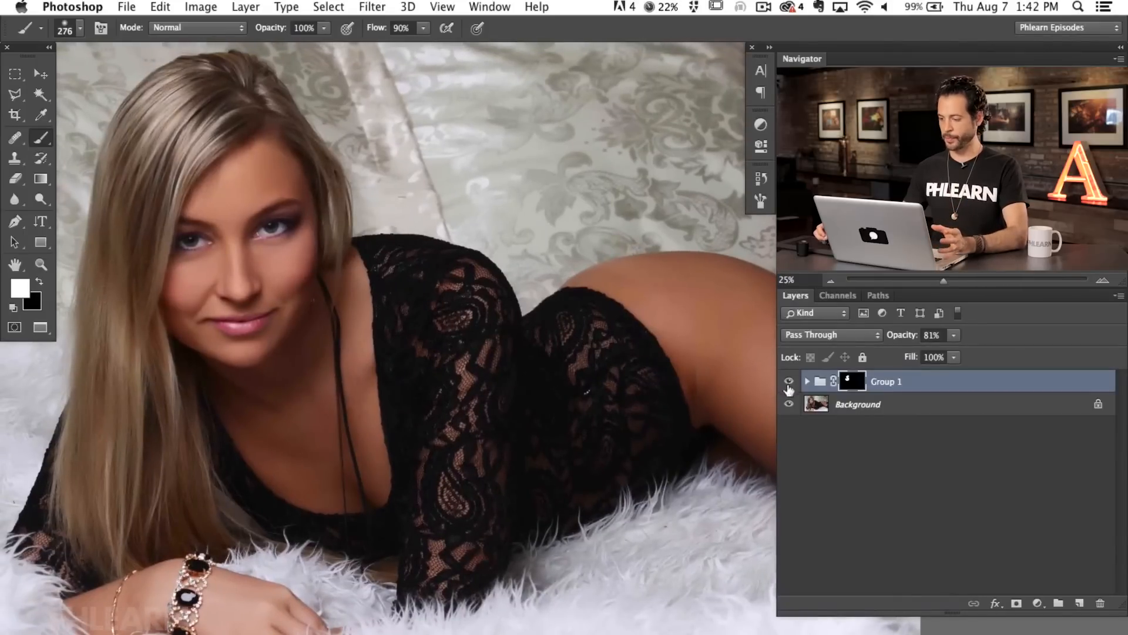
pyautogui.click(788, 381)
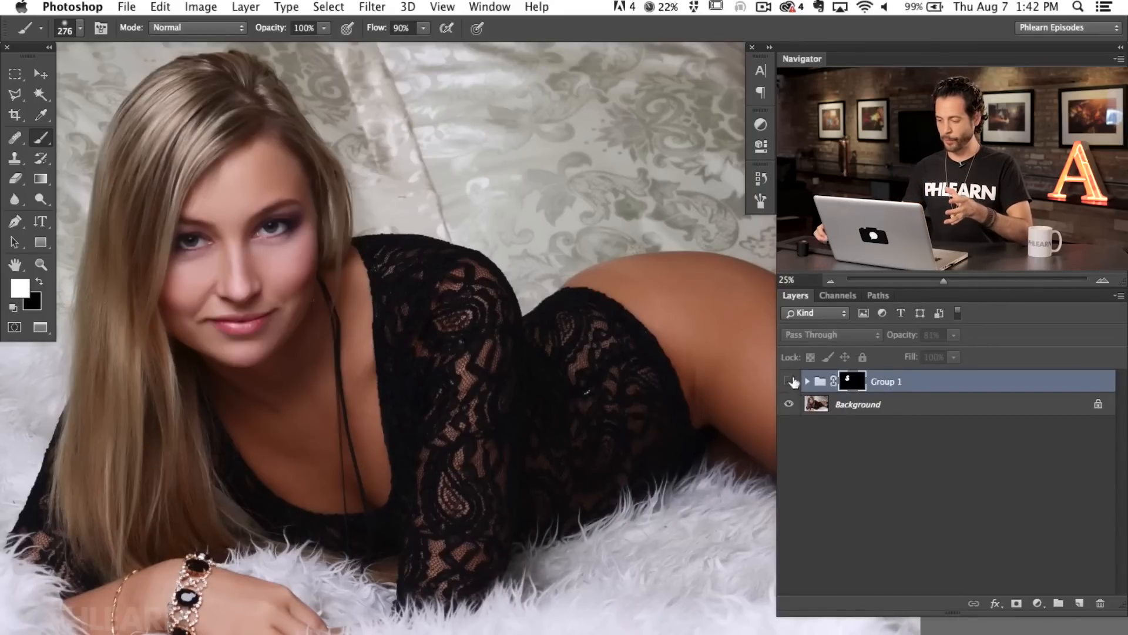
pyautogui.click(788, 383)
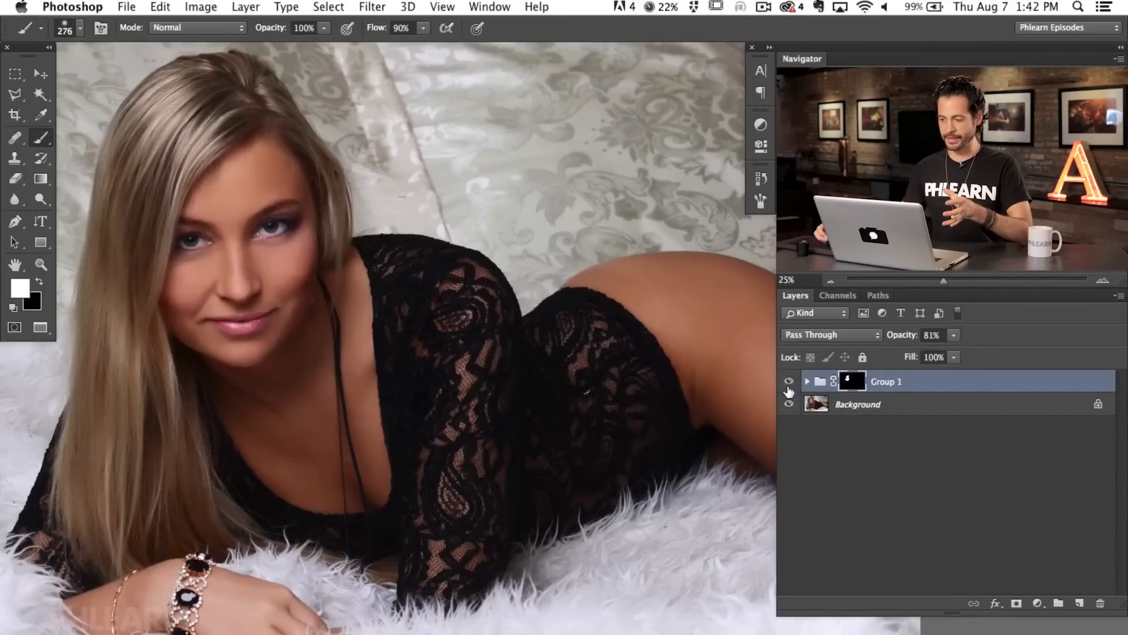